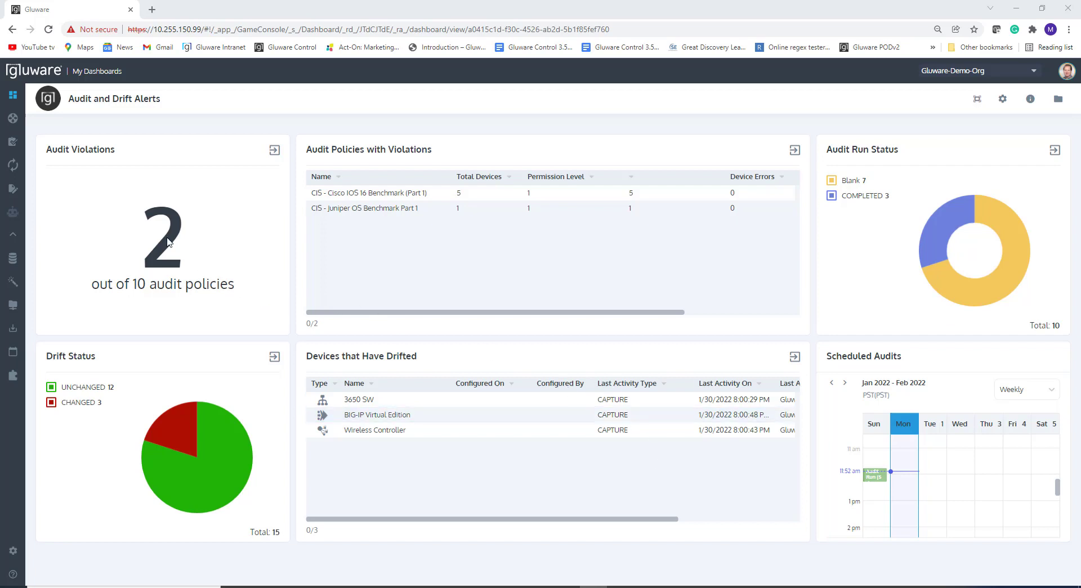
# - Open the Config Drift and Audit audit policies and enlarge the Audit Policy Explorer to show more policies
pyautogui.moveTo(21, 151)
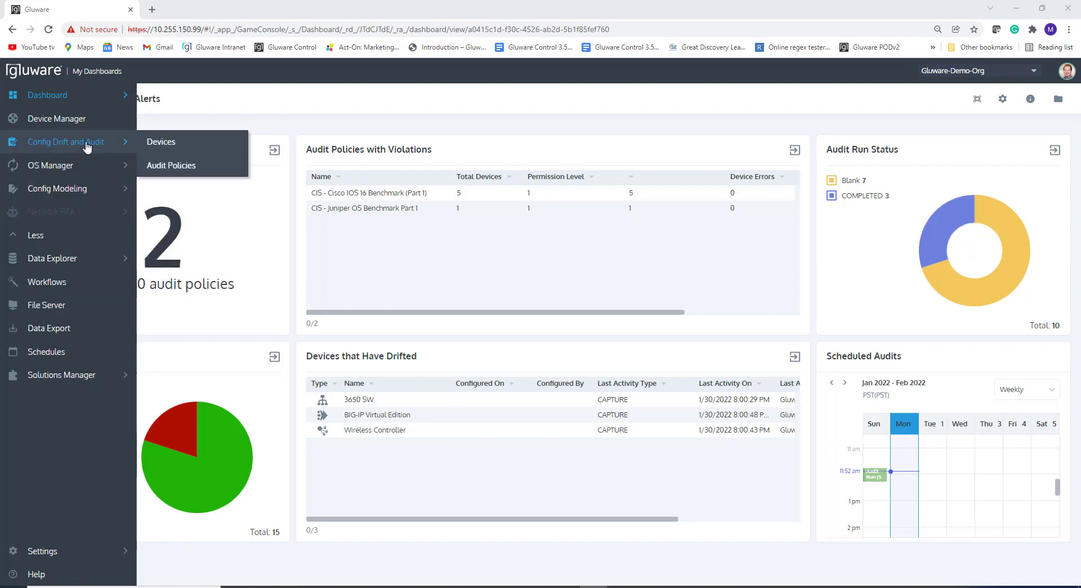
pyautogui.click(161, 171)
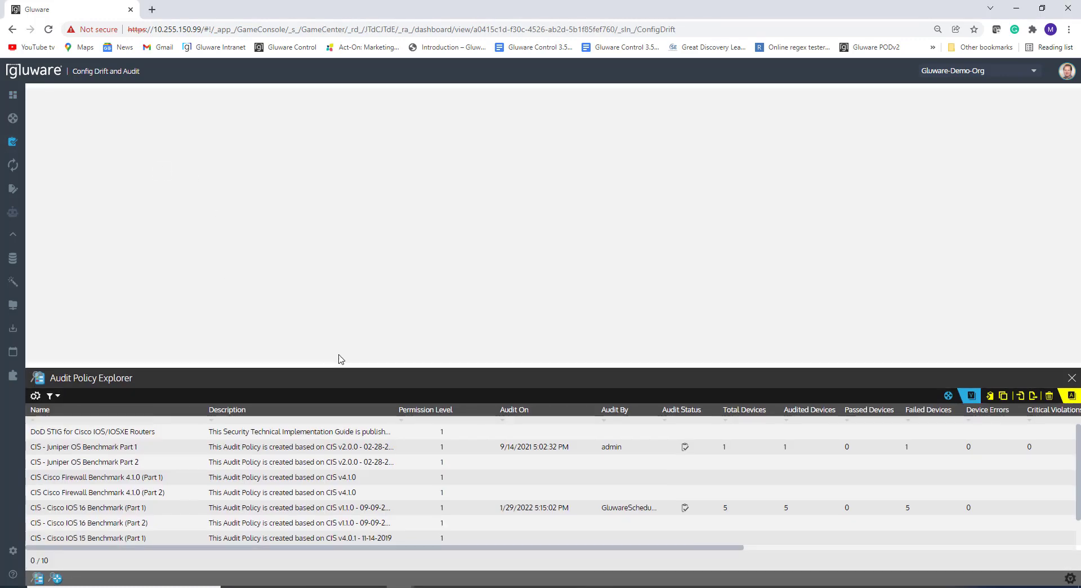
pyautogui.moveTo(337, 368); pyautogui.dragTo(343, 321)
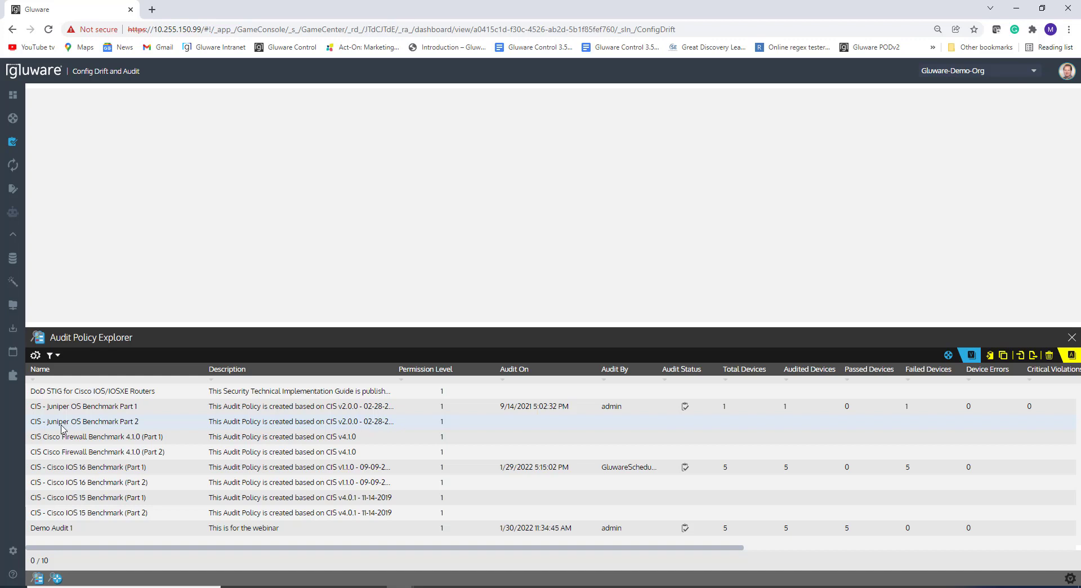
# - Open the CIS - Cisco IOS 16 Benchmark (Part 1) policy, enlarge its pane and show its policy details
pyautogui.doubleClick(83, 472)
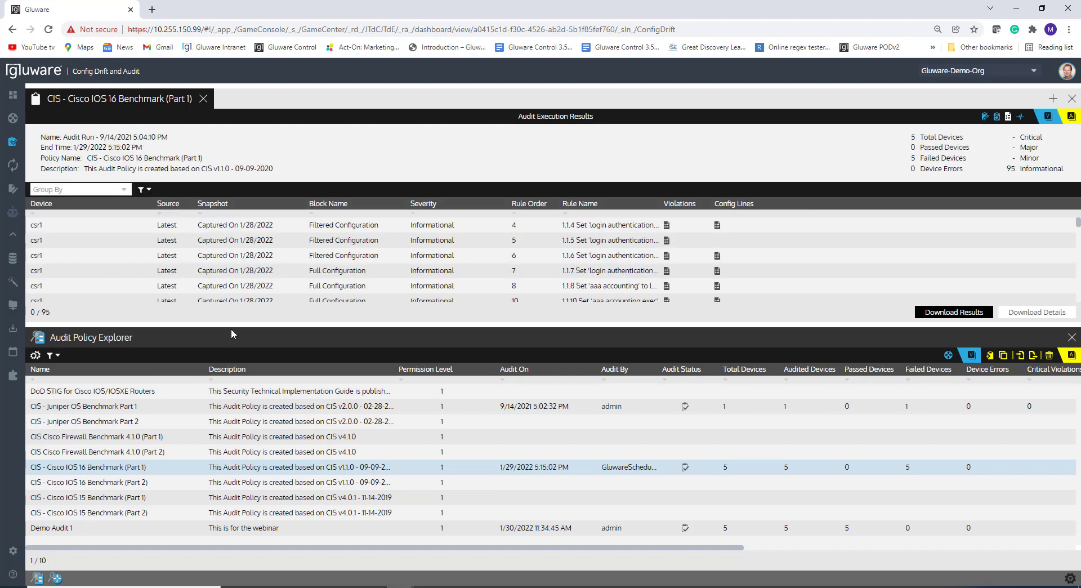
pyautogui.moveTo(236, 331); pyautogui.dragTo(238, 416)
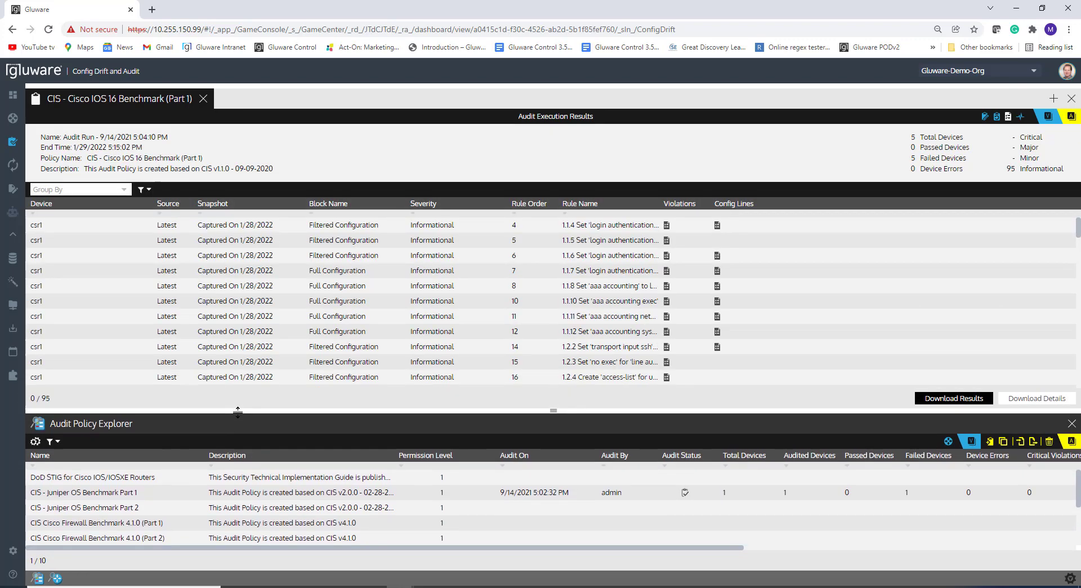
pyautogui.click(985, 117)
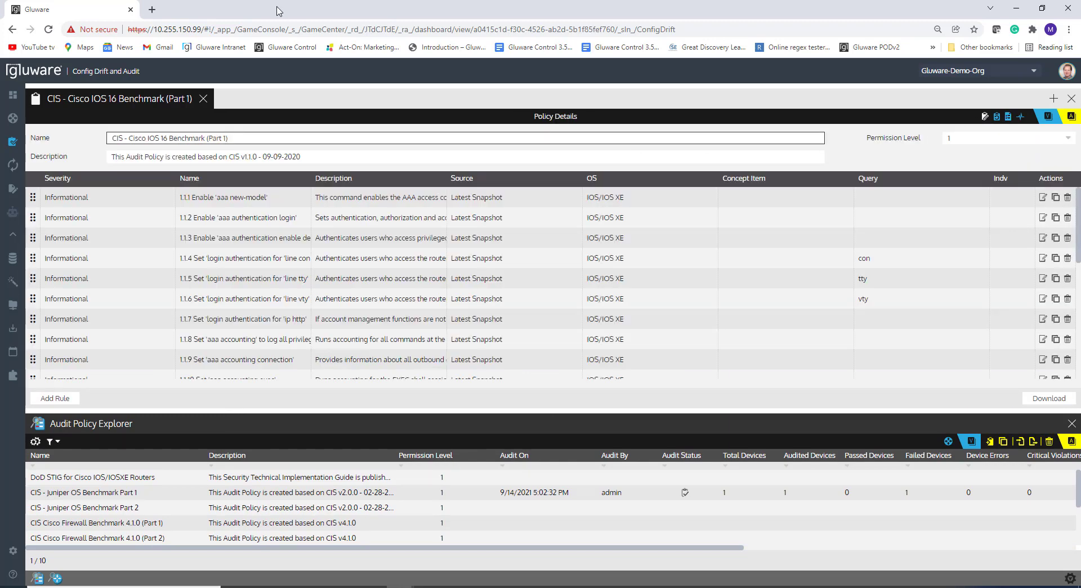
# - Place the demo.gluware.com window beside the current one and show the policy details of its CIS - Cisco IOS 16 Benchmark (Part 1) policy
pyautogui.moveTo(276, 10); pyautogui.dragTo(1079, 135)
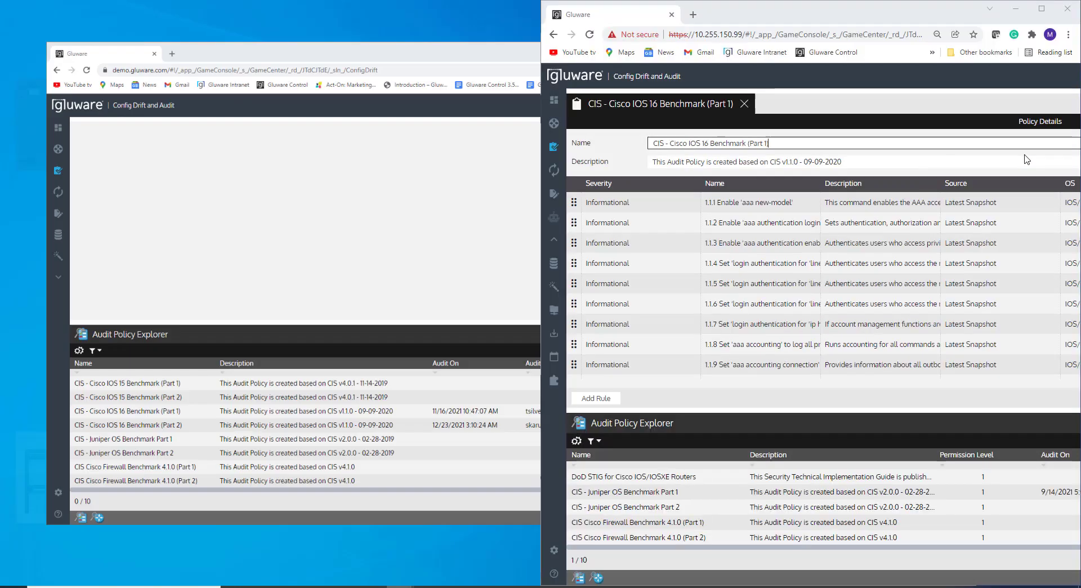
pyautogui.click(298, 108)
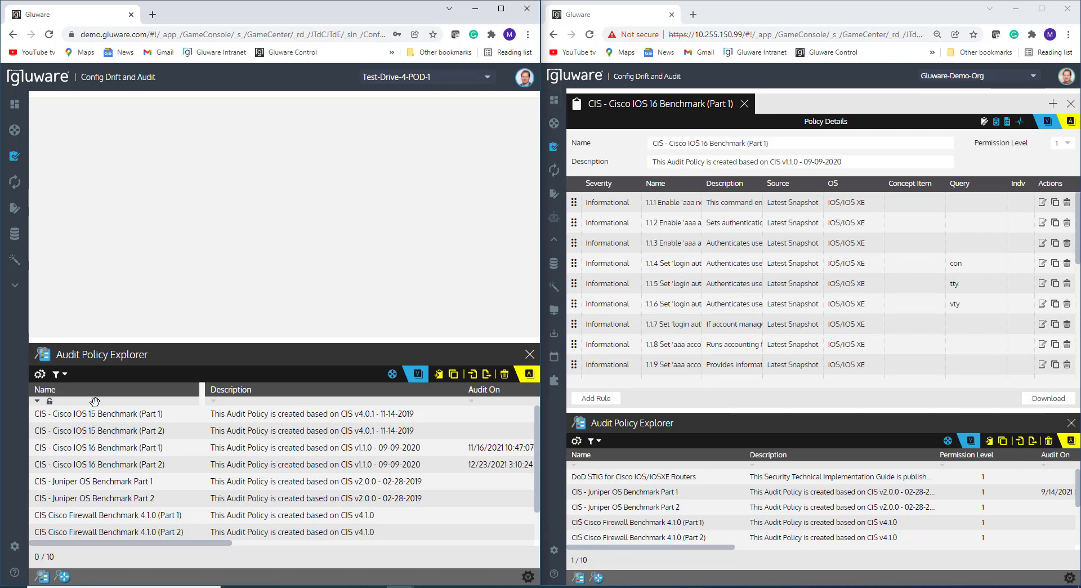
pyautogui.click(52, 452)
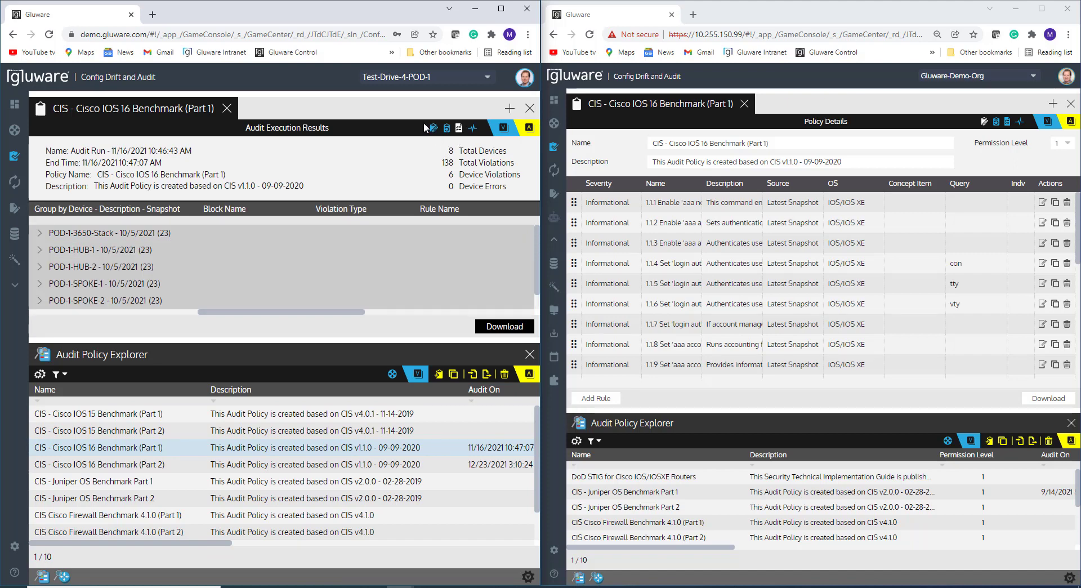
pyautogui.click(433, 127)
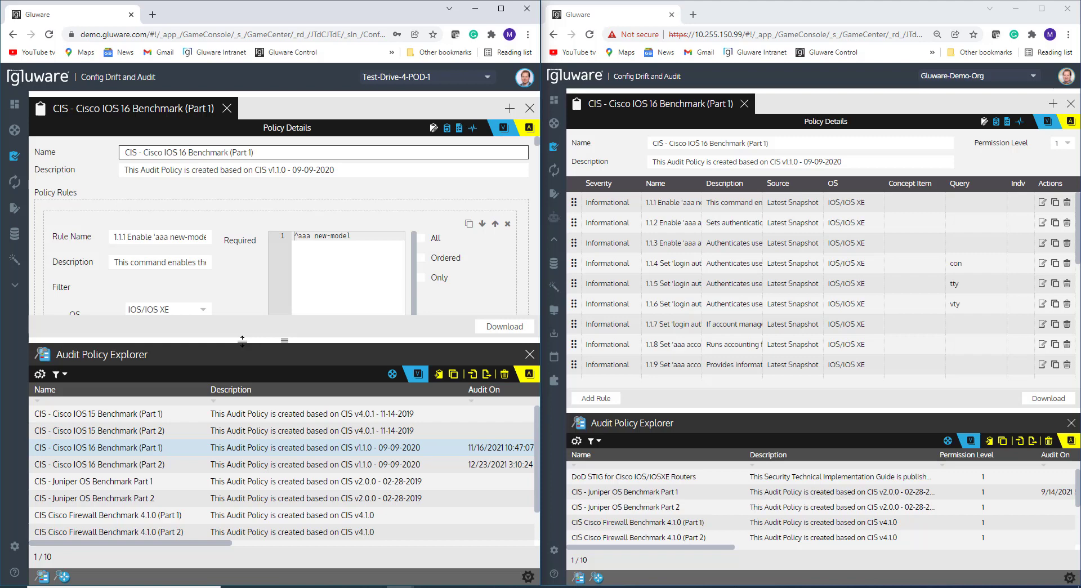
pyautogui.moveTo(242, 341); pyautogui.dragTo(243, 438)
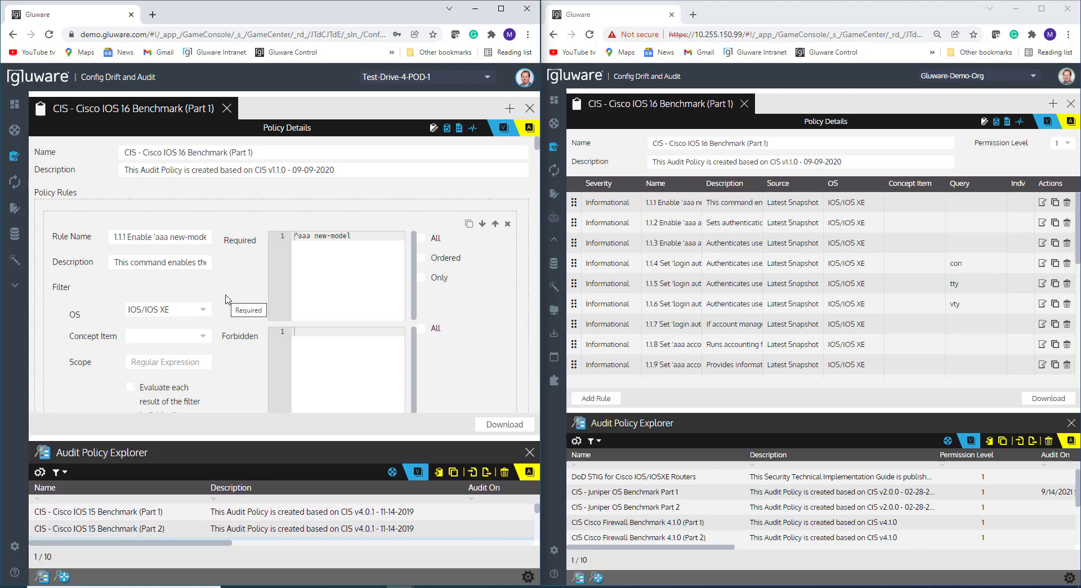
pyautogui.scroll(-4, 219, 287)
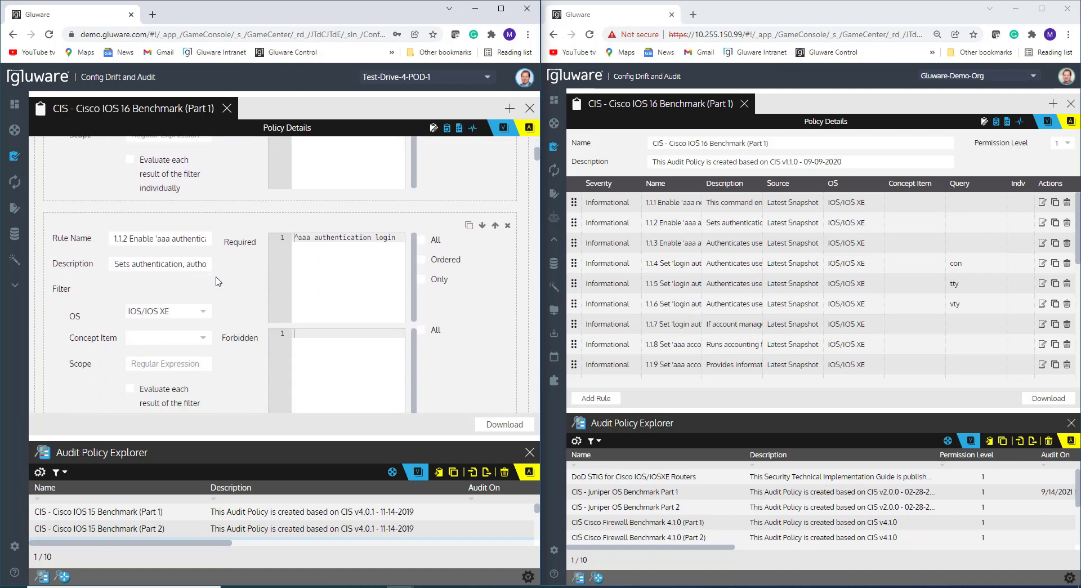
pyautogui.scroll(4, 219, 282)
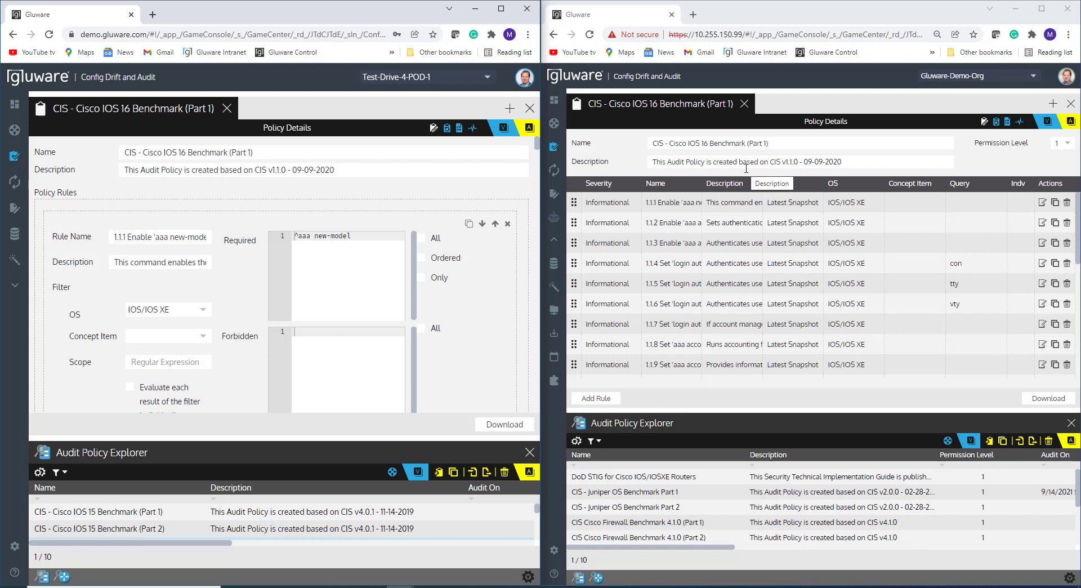
# - Examine the Gluware-Demo-Org policy's permission level options and rule list, and try to move rule 1.1.3 up one place
pyautogui.click(1070, 144)
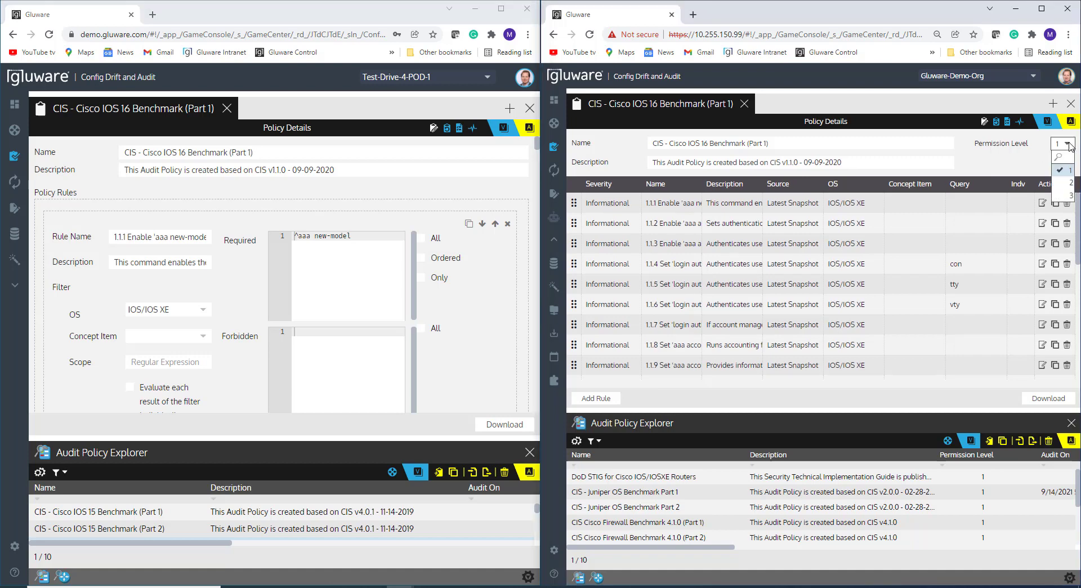
pyautogui.click(1014, 159)
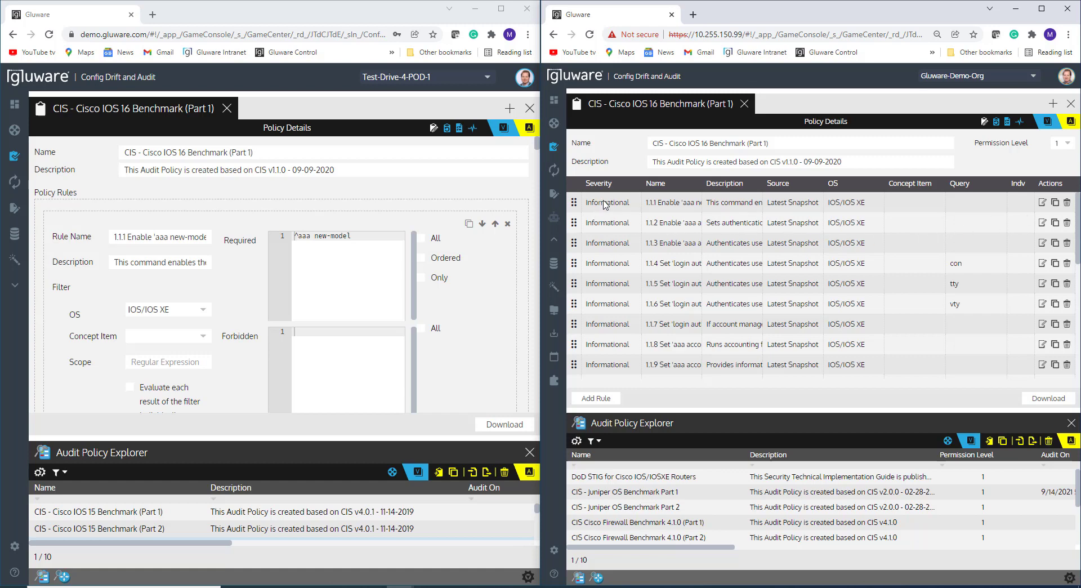
pyautogui.scroll(-3, 613, 270)
pyautogui.scroll(3, 613, 272)
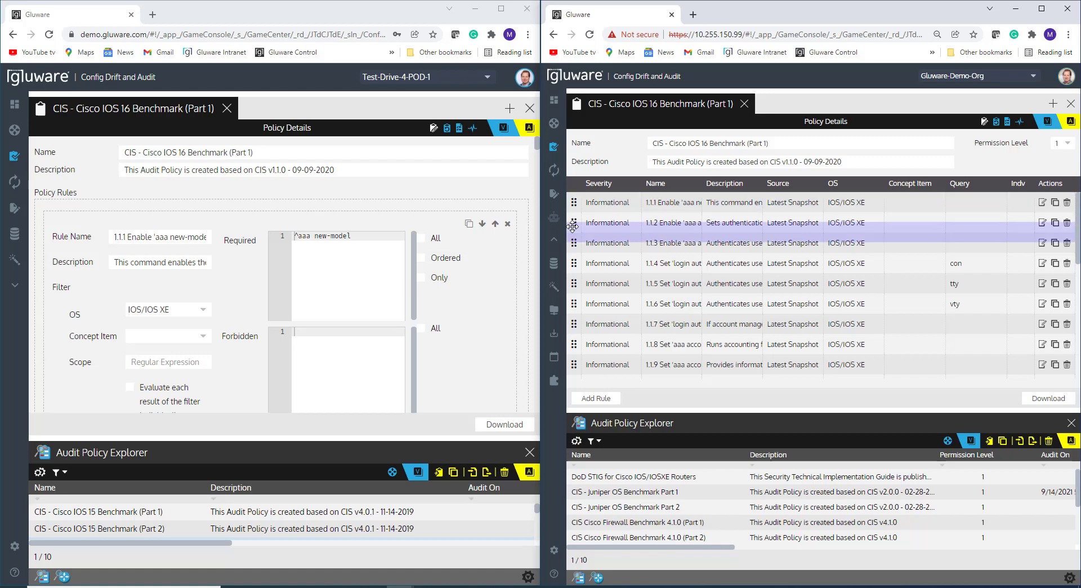
pyautogui.moveTo(570, 242); pyautogui.dragTo(574, 216)
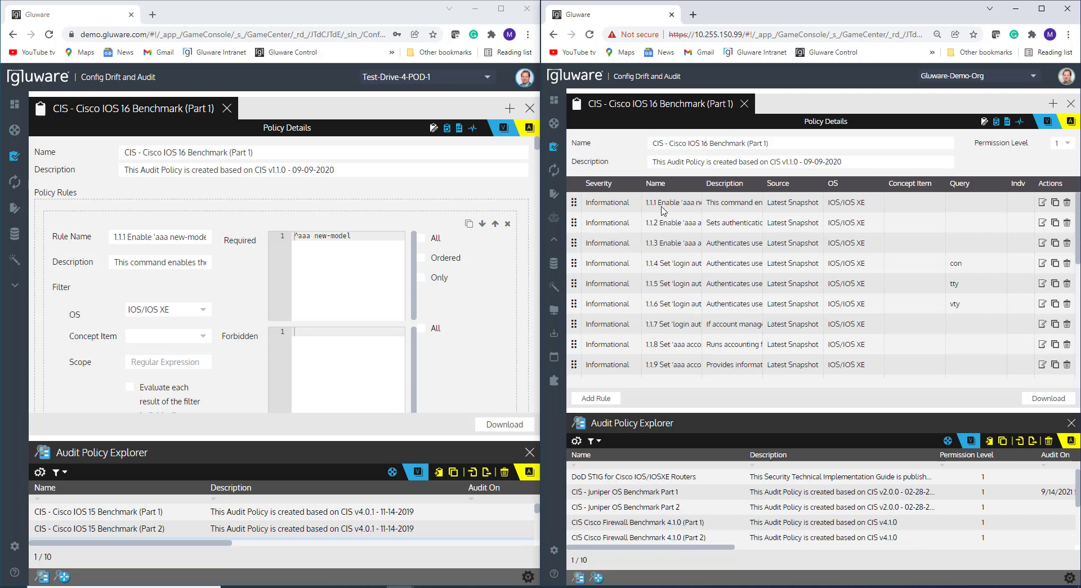
# - Open rule 1.1.1 Enable 'aaa new-model' and examine its source, OS and concept item options
pyautogui.click(1042, 203)
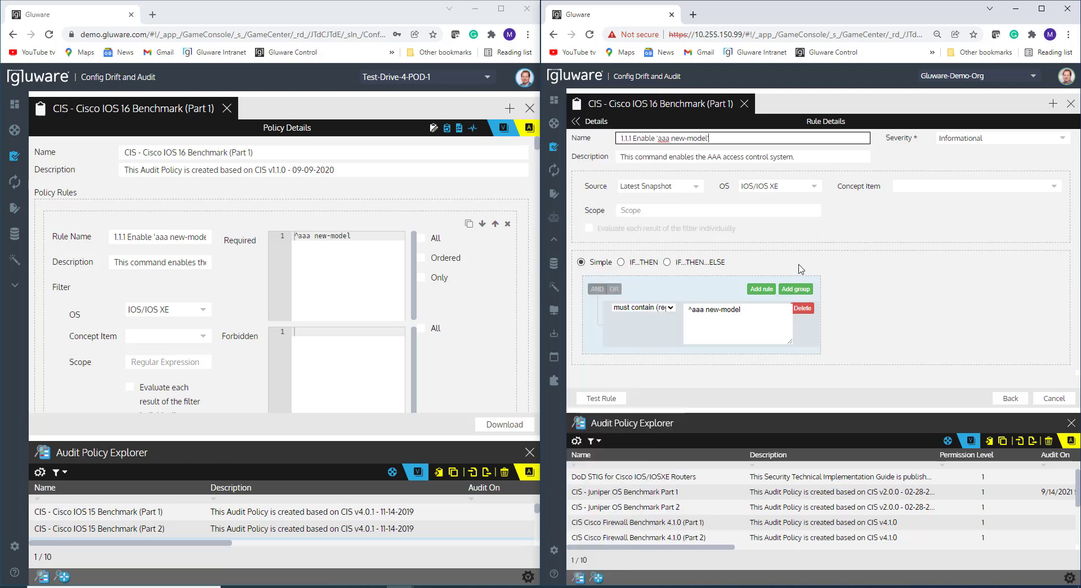
pyautogui.click(697, 189)
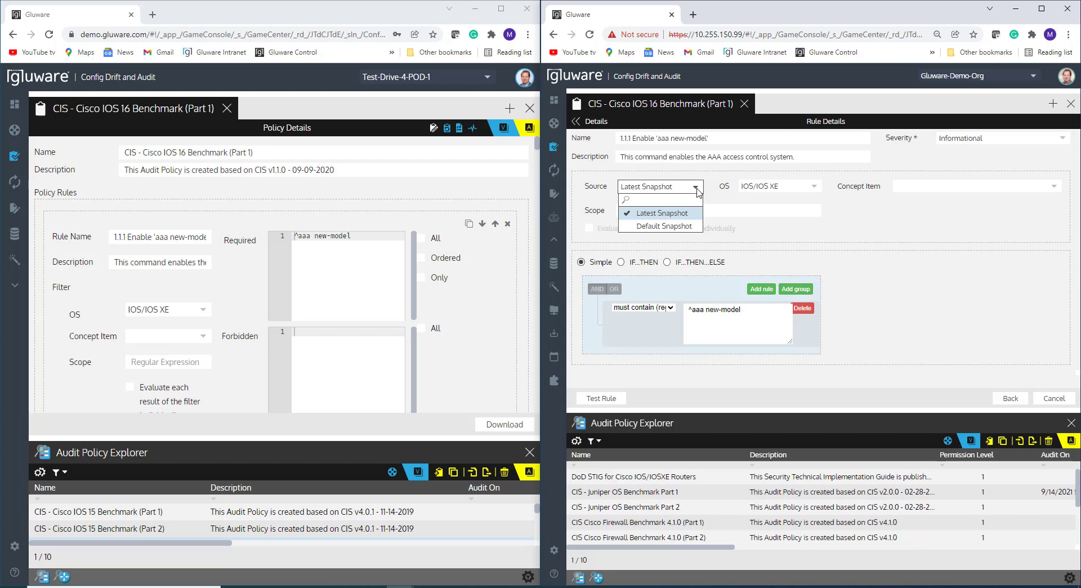
pyautogui.click(720, 204)
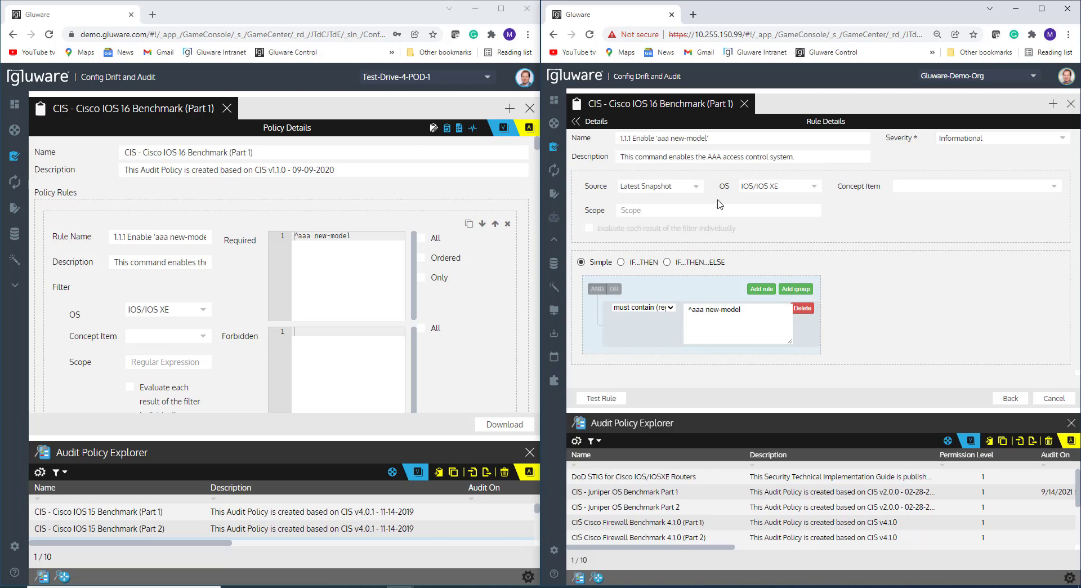
pyautogui.click(785, 191)
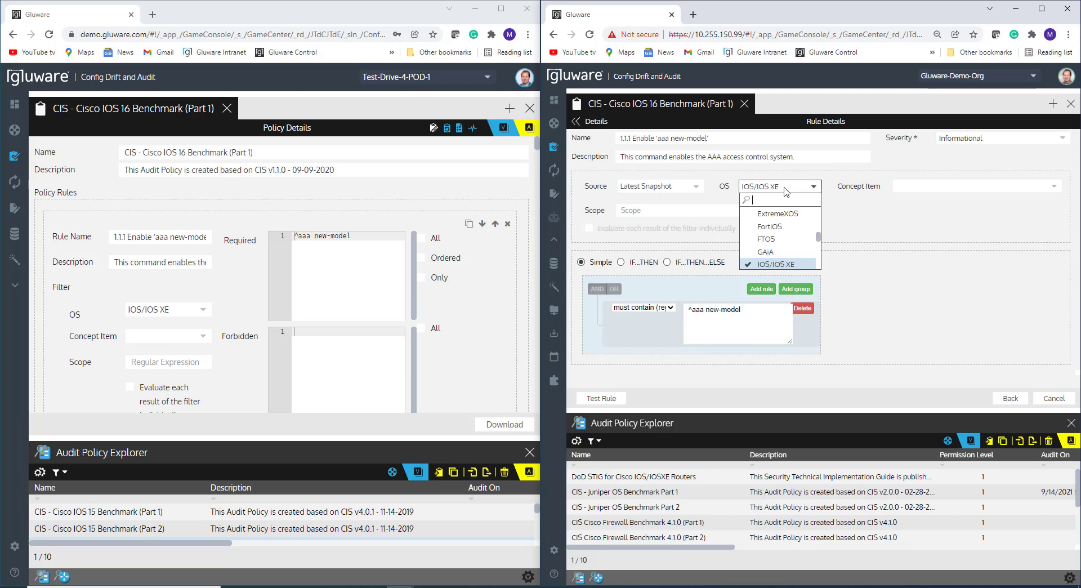
pyautogui.click(837, 213)
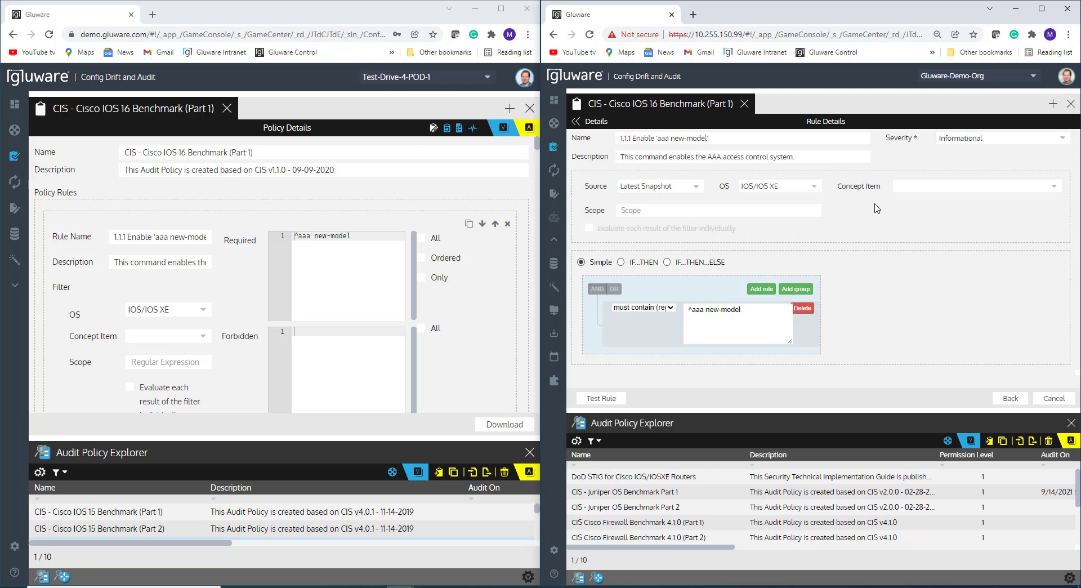
pyautogui.click(957, 190)
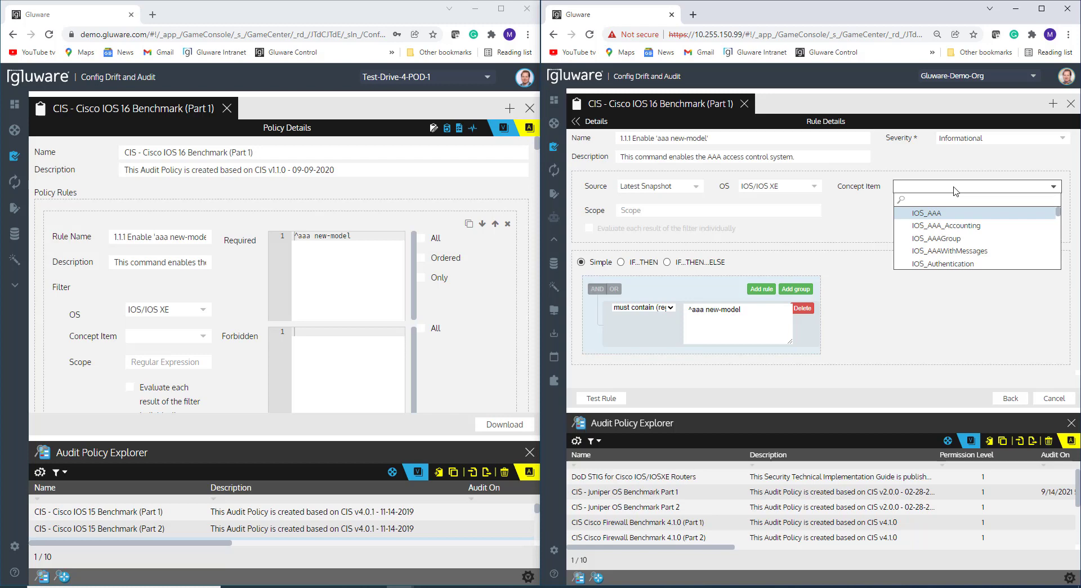
pyautogui.click(857, 210)
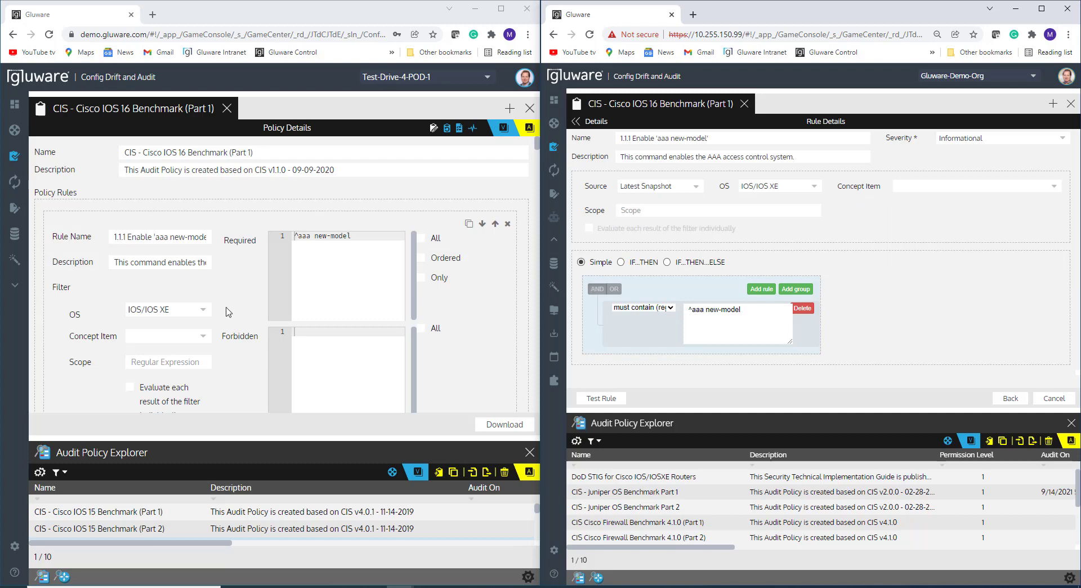
# - Compare the Required and Forbidden rule fields in the demo.gluware.com window with the condition match types available for rule 1.1.1 in Gluware-Demo-Org
pyautogui.scroll(-1, 228, 311)
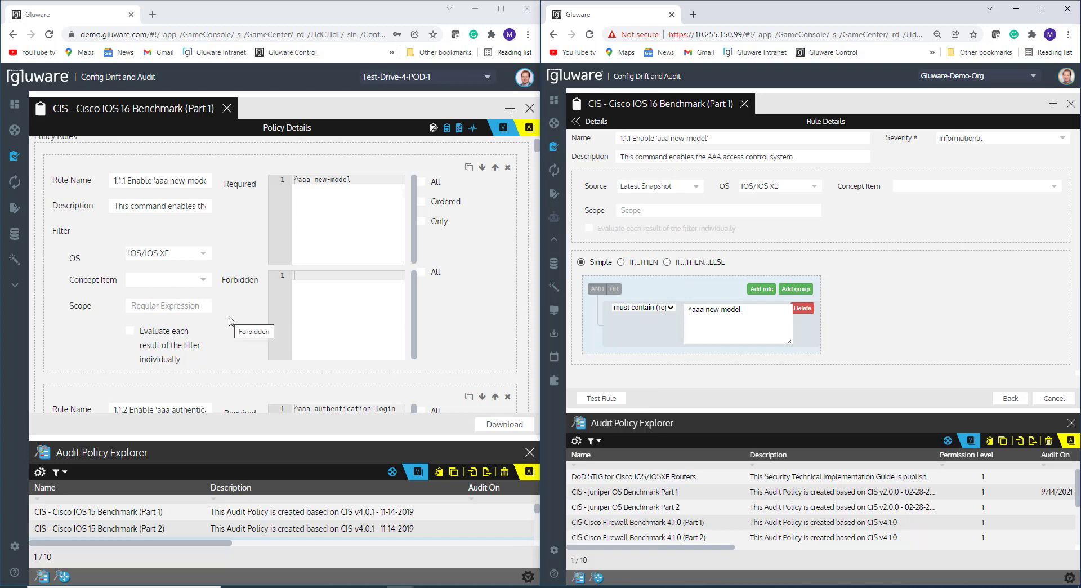
pyautogui.scroll(1, 471, 323)
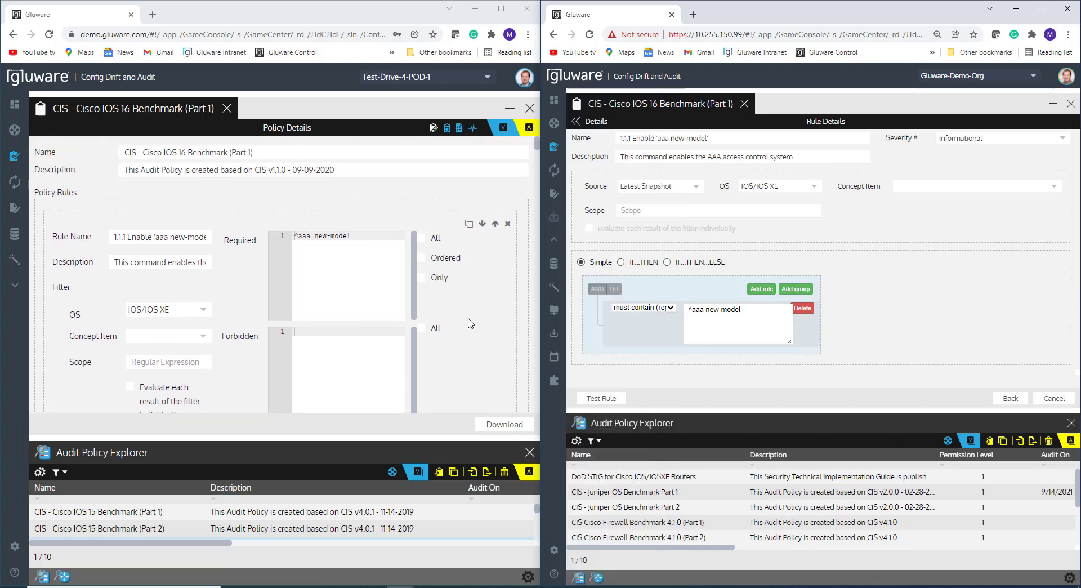
pyautogui.scroll(-1, 471, 323)
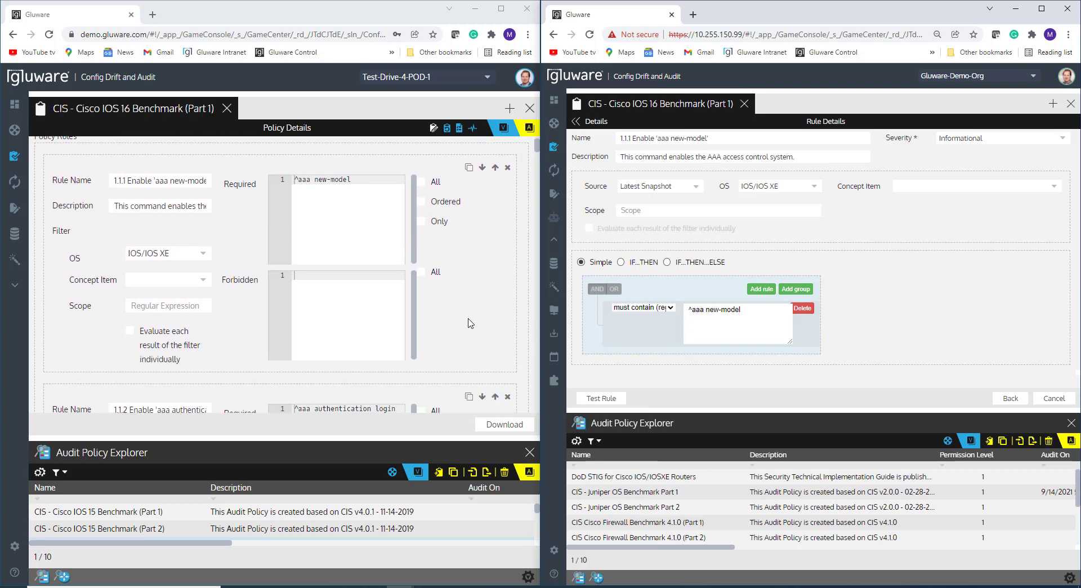
pyautogui.scroll(1, 245, 244)
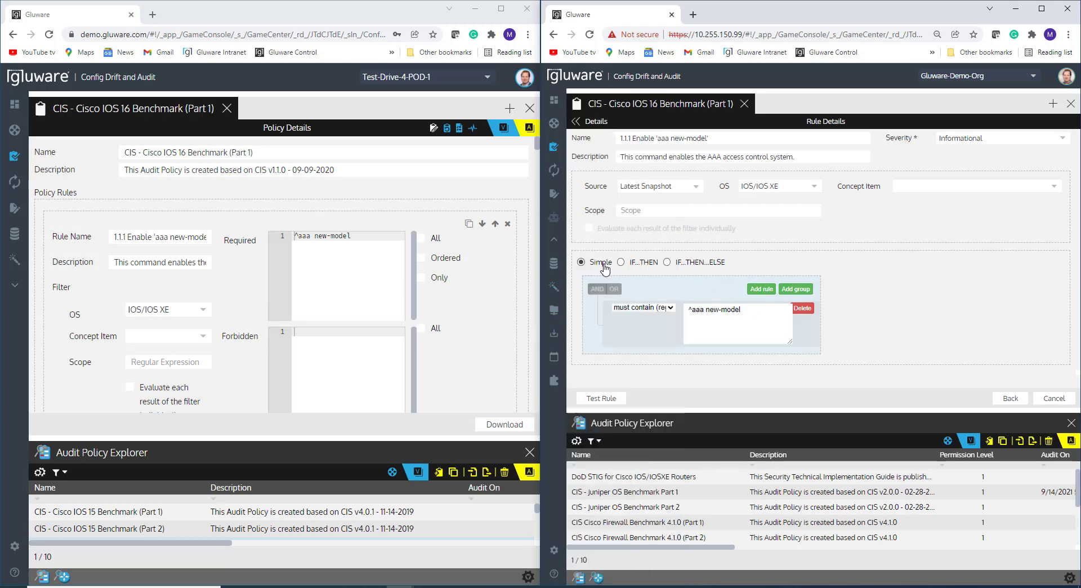
pyautogui.click(670, 307)
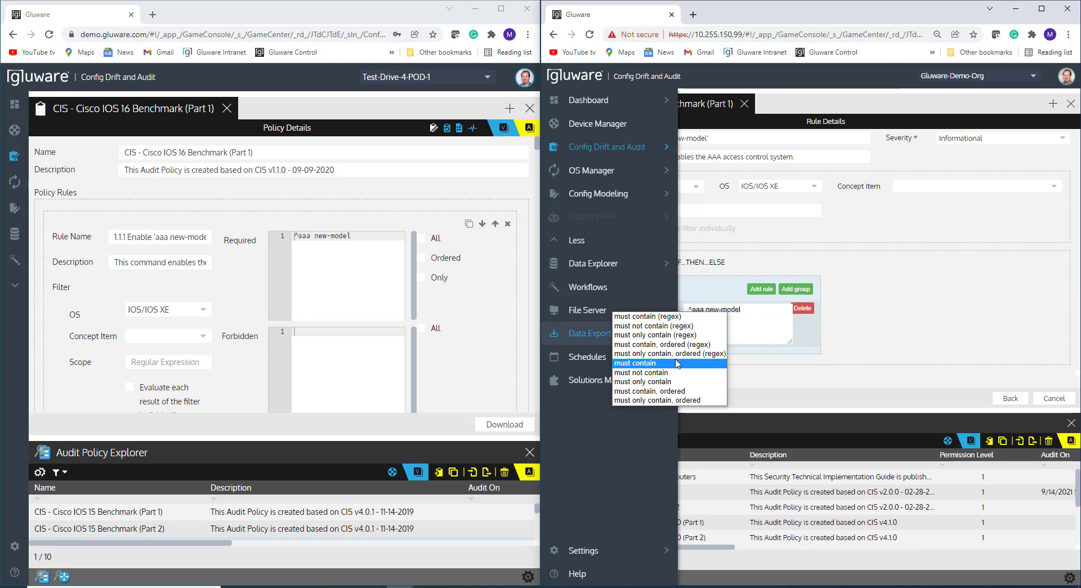
pyautogui.click(934, 321)
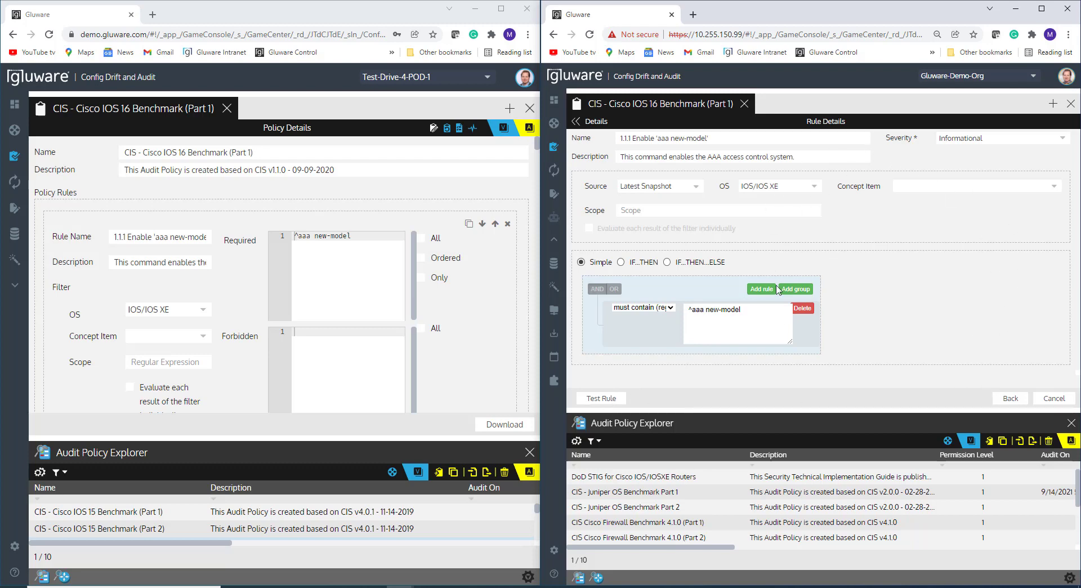
pyautogui.scroll(-2, 444, 374)
pyautogui.scroll(-4, 444, 376)
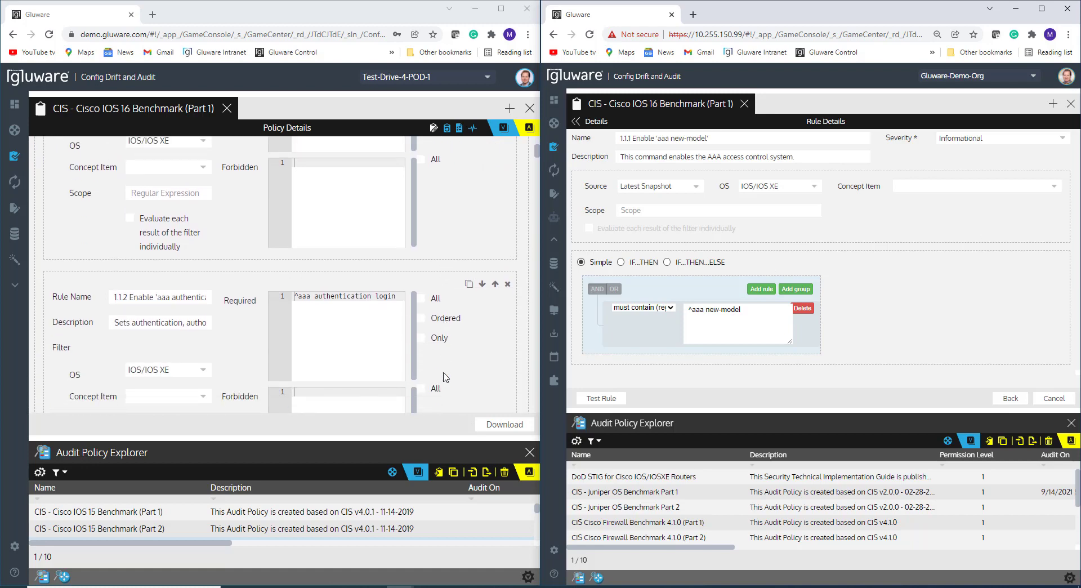
pyautogui.scroll(7, 445, 376)
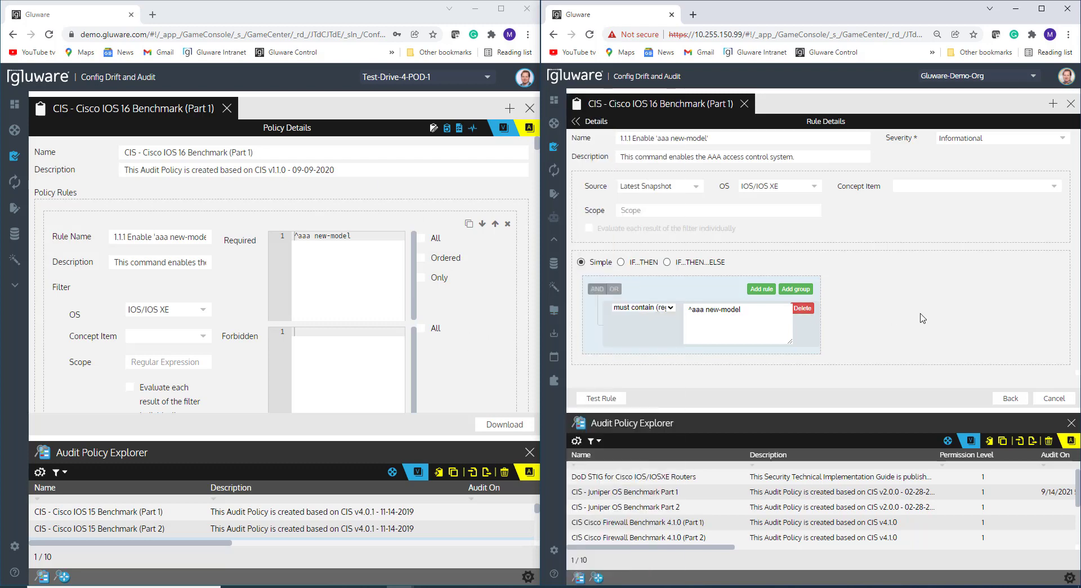
# - Open the organization settings for Gluware-Demo-Org and widen that browser window
pyautogui.moveTo(553, 555)
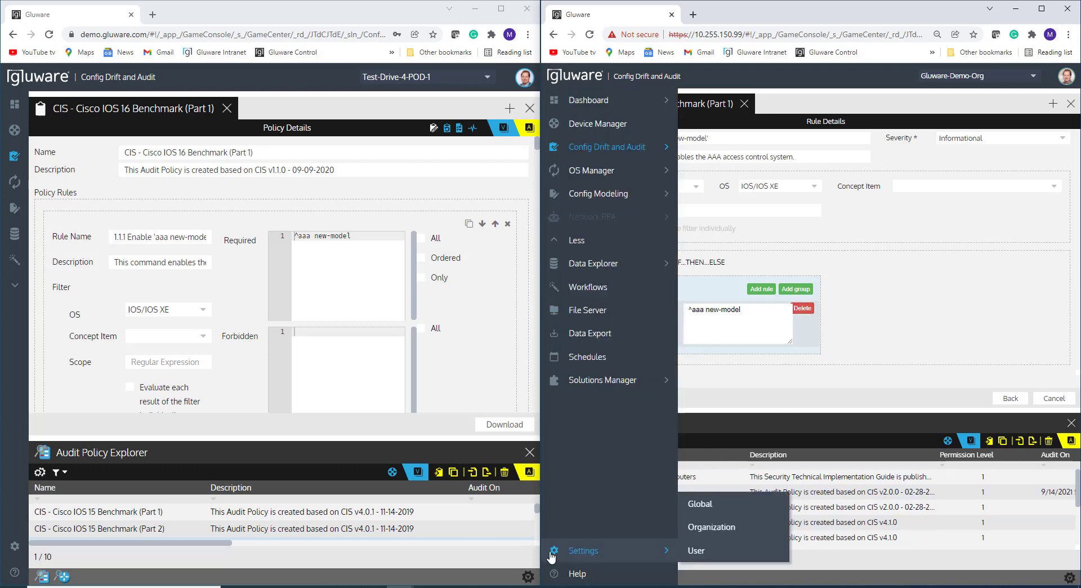
pyautogui.click(699, 529)
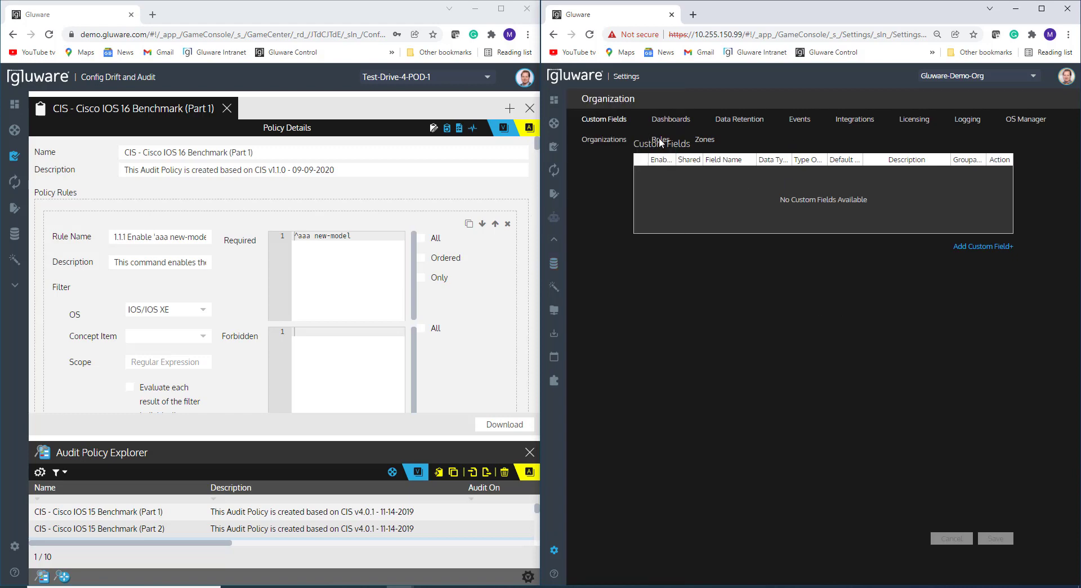
pyautogui.moveTo(538, 289); pyautogui.dragTo(373, 289)
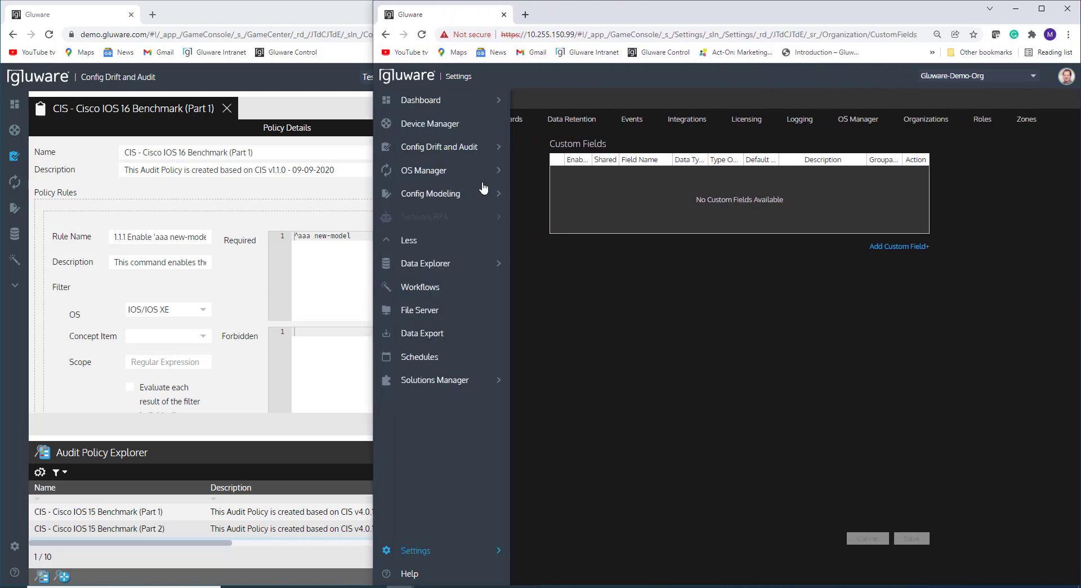
# - View the System Developer role and examine its Config Drift and Audit permissions for level 1, 2 and 3 audit policies
pyautogui.click(990, 122)
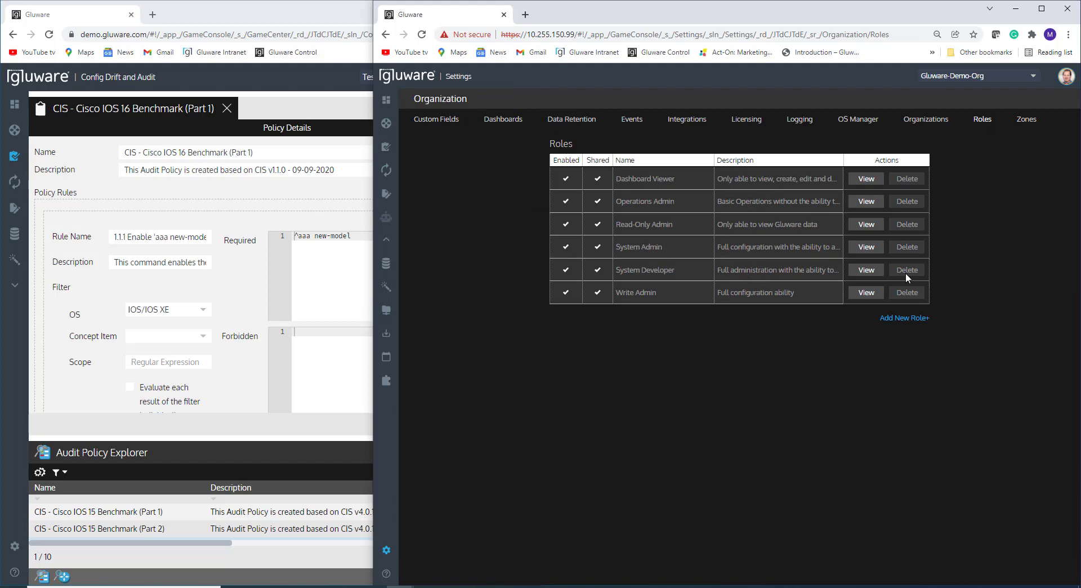
pyautogui.click(870, 271)
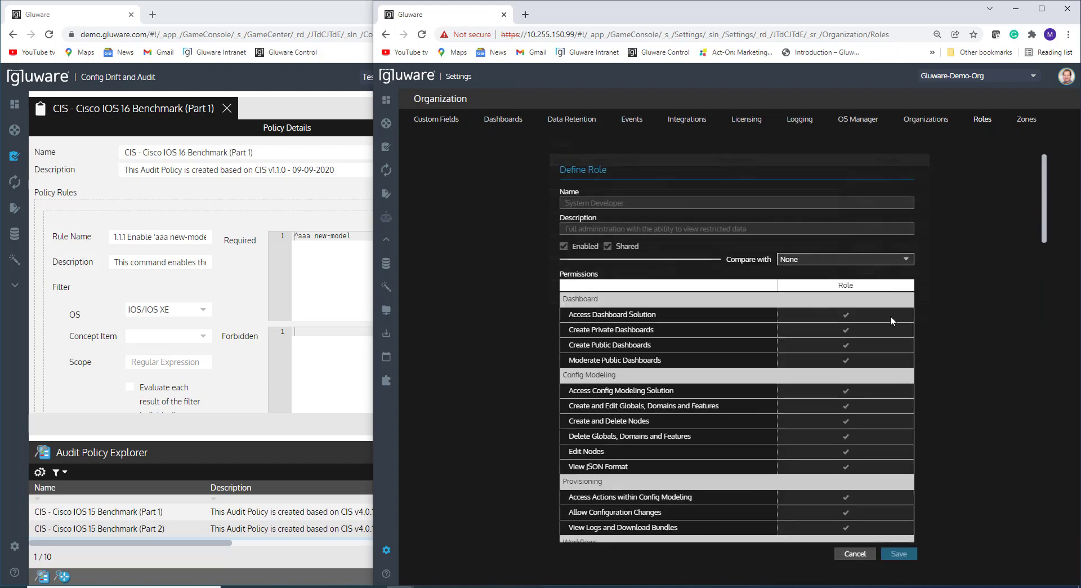
pyautogui.scroll(-7, 586, 271)
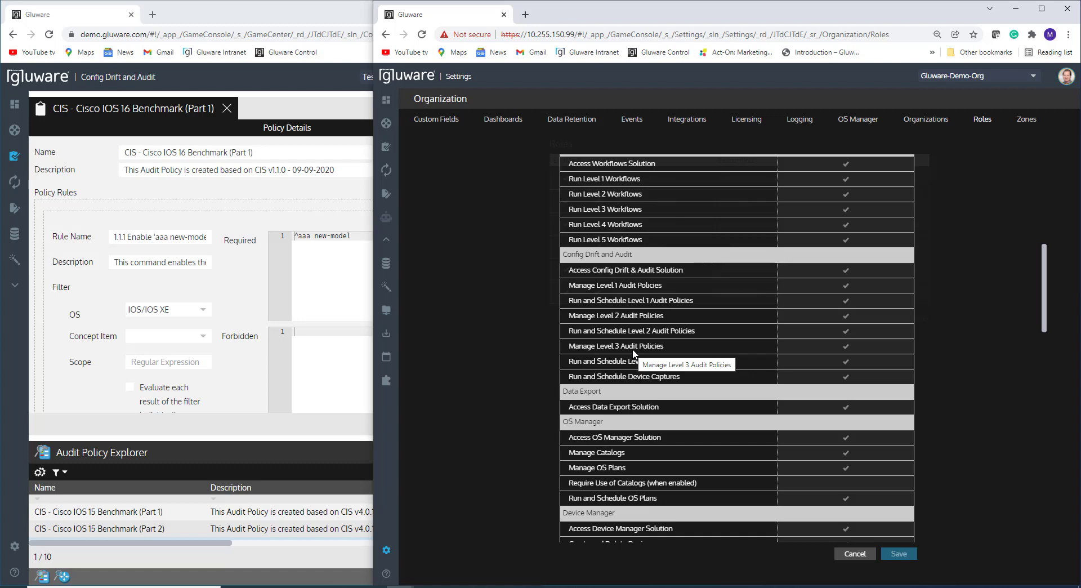
# - Minimize the demo.gluware.com browser window and maximize the Gluware-Demo-Org window
pyautogui.click(273, 20)
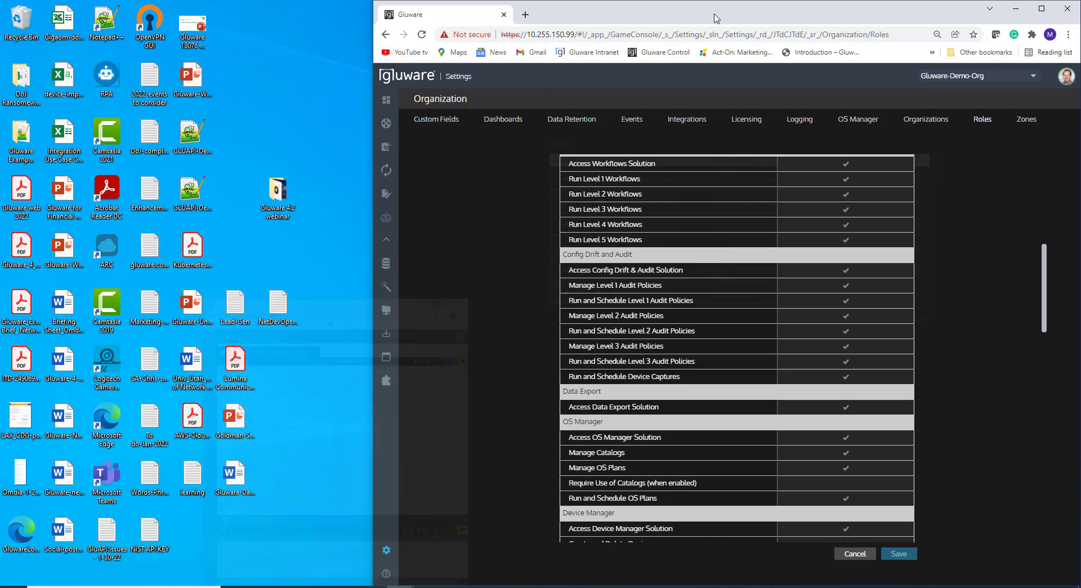
pyautogui.click(476, 8)
pyautogui.click(1040, 10)
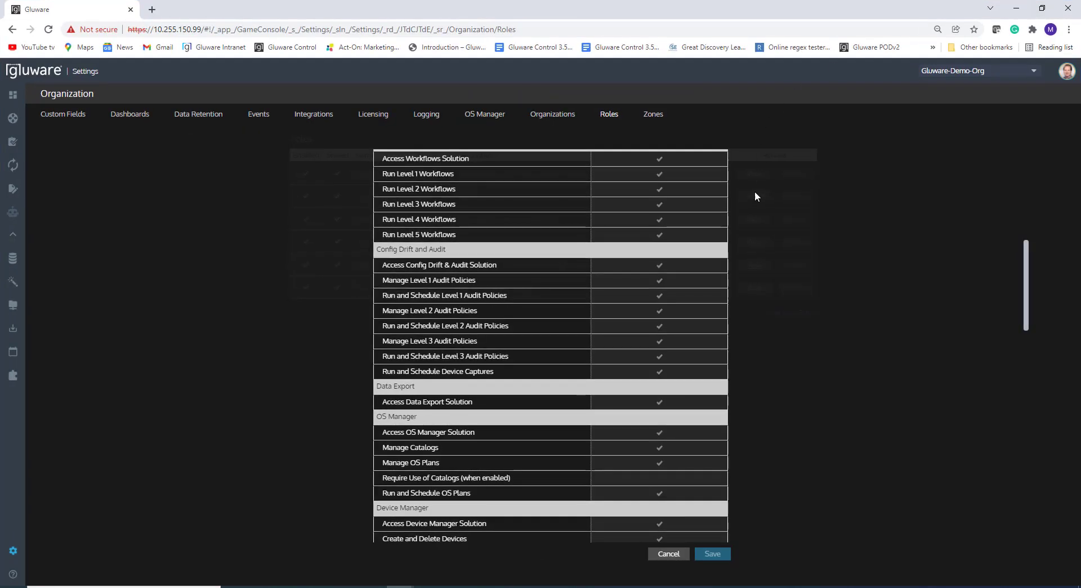
# - Open the Demo Audit 1 policy from the Config Drift and Audit policies and display its policy details
pyautogui.moveTo(20, 146)
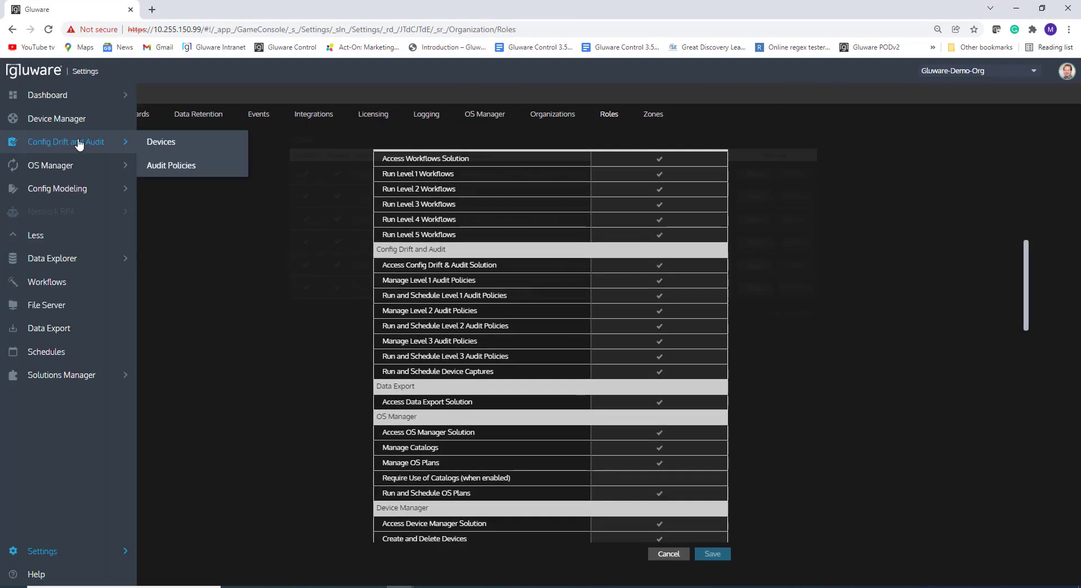
pyautogui.click(160, 168)
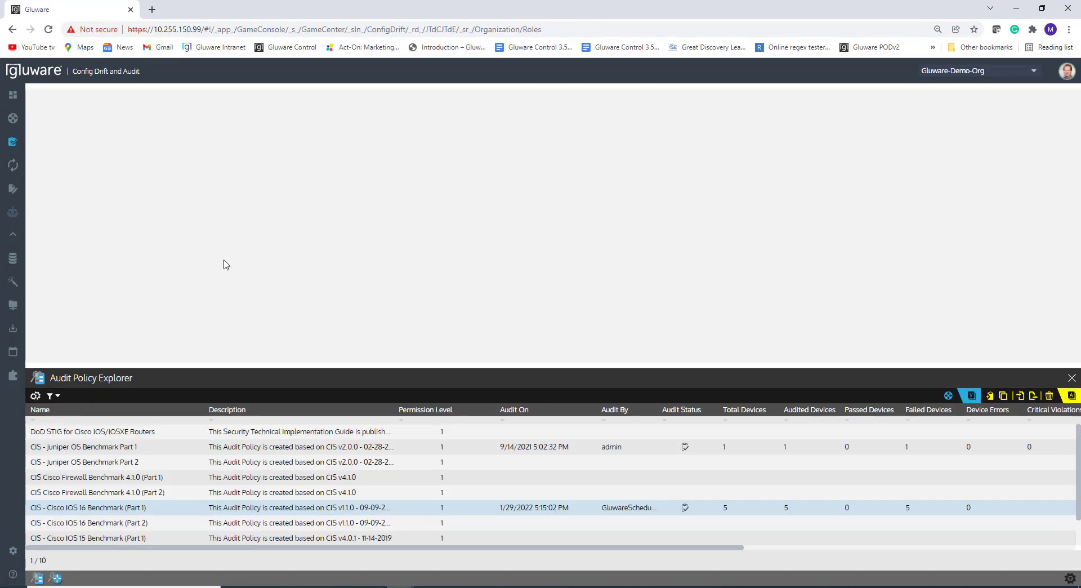
pyautogui.moveTo(231, 366); pyautogui.dragTo(238, 242)
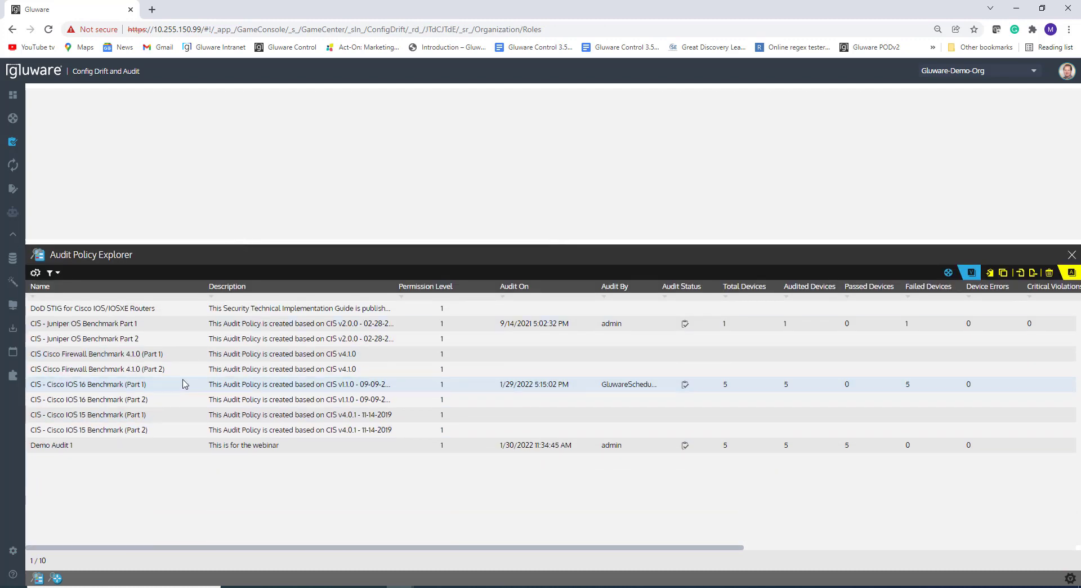
pyautogui.doubleClick(52, 445)
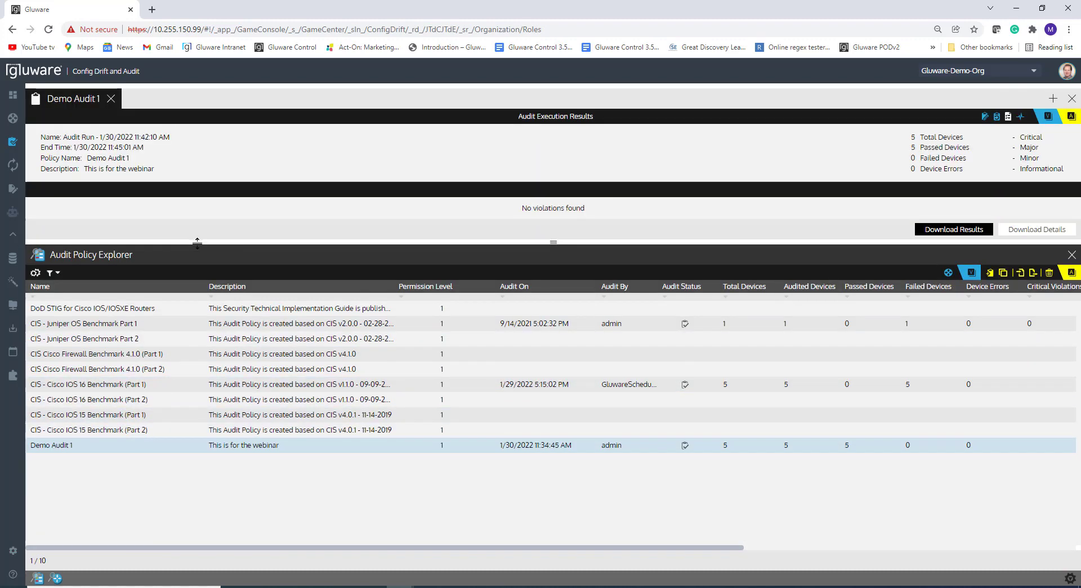
pyautogui.moveTo(203, 243); pyautogui.dragTo(221, 401)
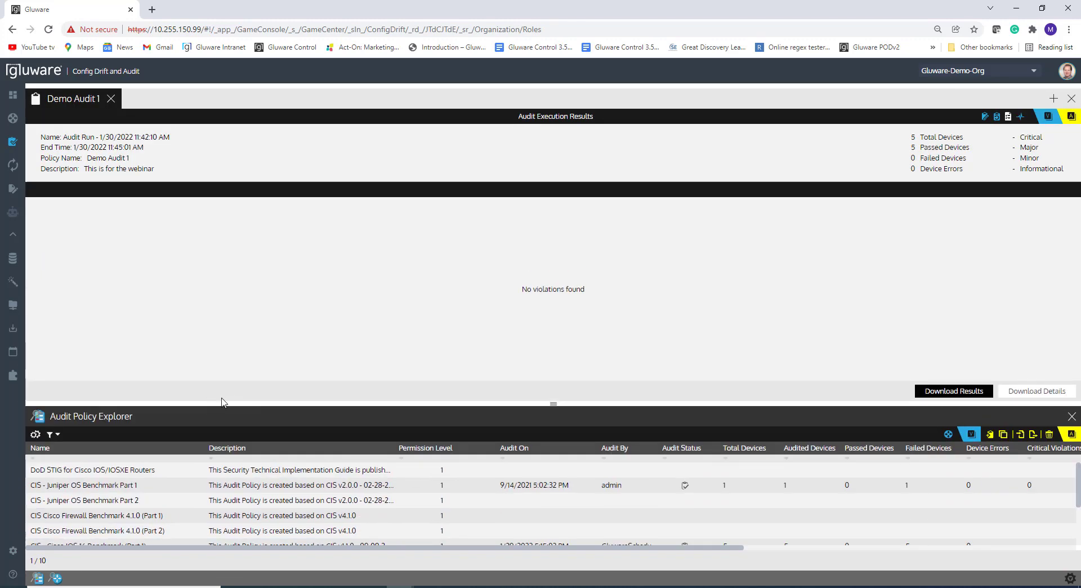
pyautogui.click(985, 118)
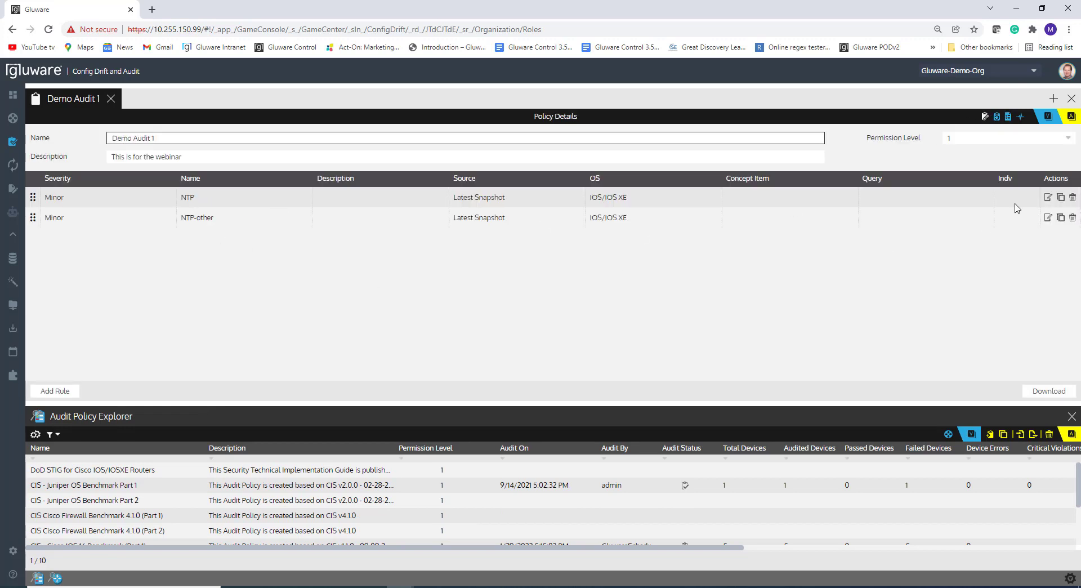
# - Open the NTP rule for editing and examine its IF hostname condition and THEN ntp server regex lines
pyautogui.click(1049, 197)
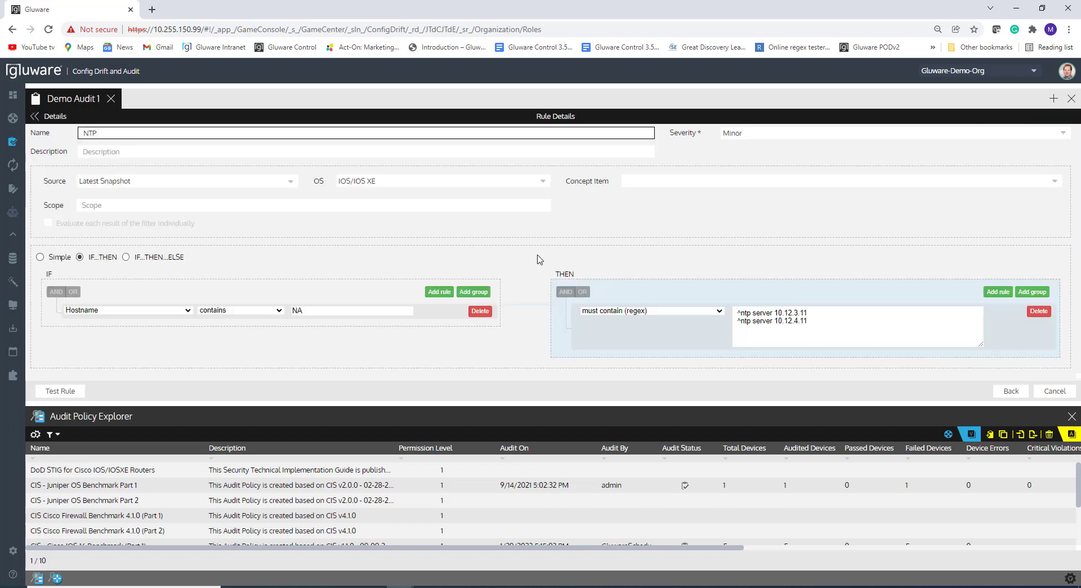
pyautogui.moveTo(338, 403); pyautogui.dragTo(333, 456)
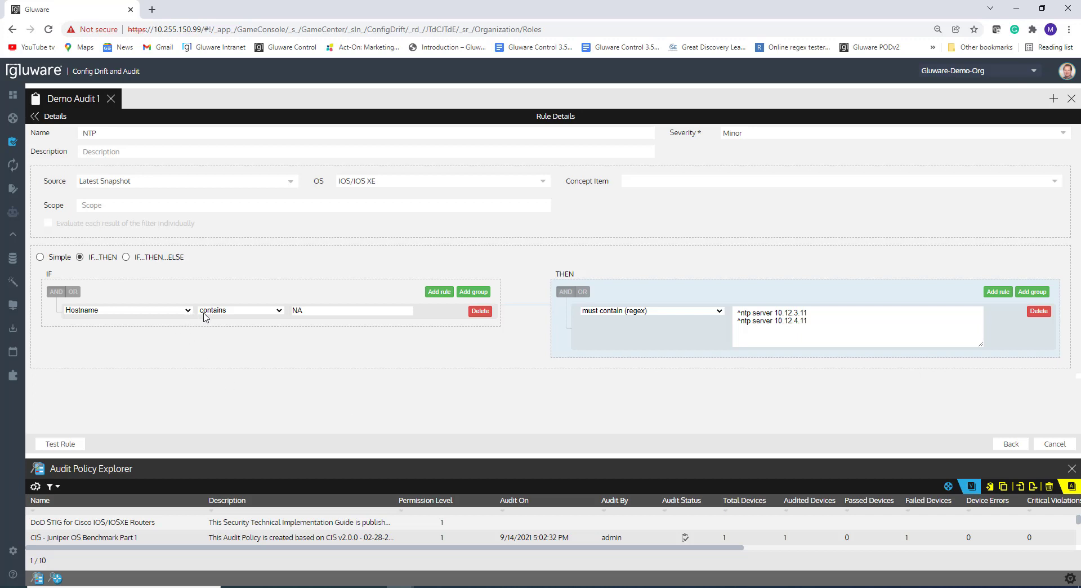
pyautogui.doubleClick(304, 312)
pyautogui.moveTo(808, 318); pyautogui.dragTo(735, 314)
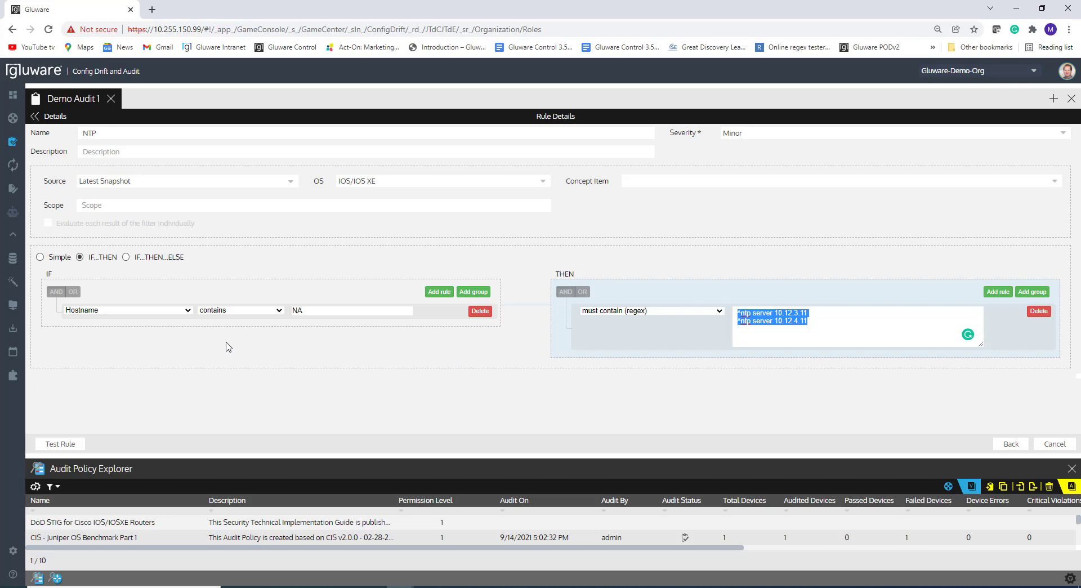
# - Examine the device attributes, comparison operators and match value available for the NTP rule's IF condition
pyautogui.click(188, 311)
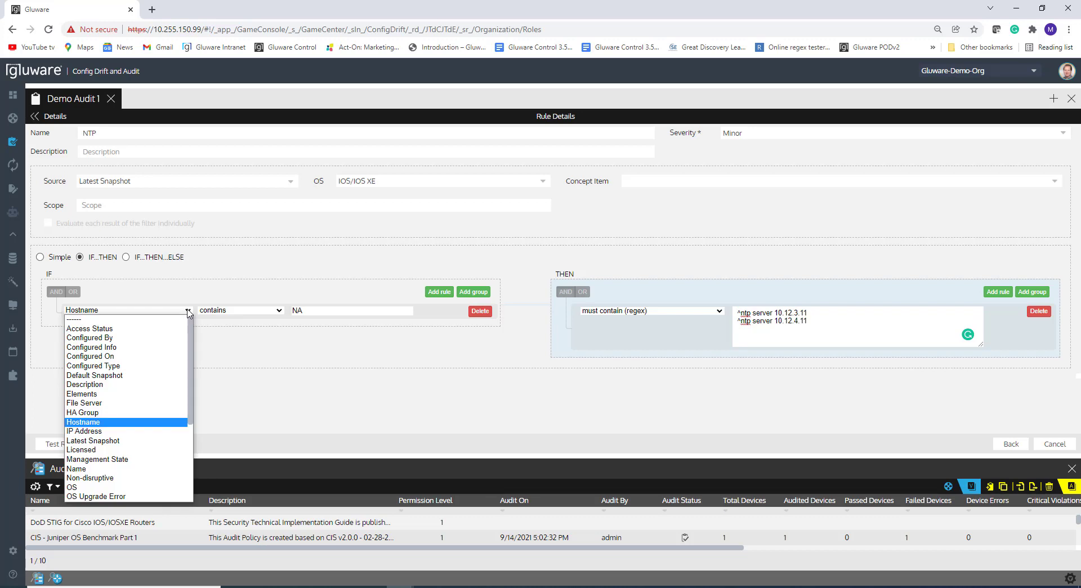
pyautogui.moveTo(191, 359)
pyautogui.mouseDown()
pyautogui.moveTo(176, 450)
pyautogui.moveTo(192, 339)
pyautogui.mouseUp()
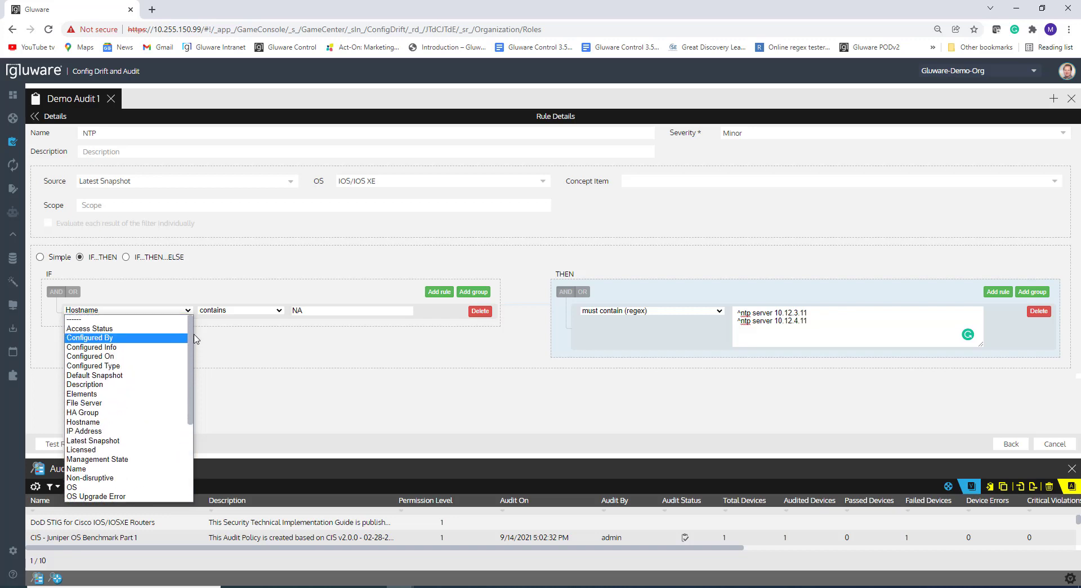
pyautogui.click(279, 312)
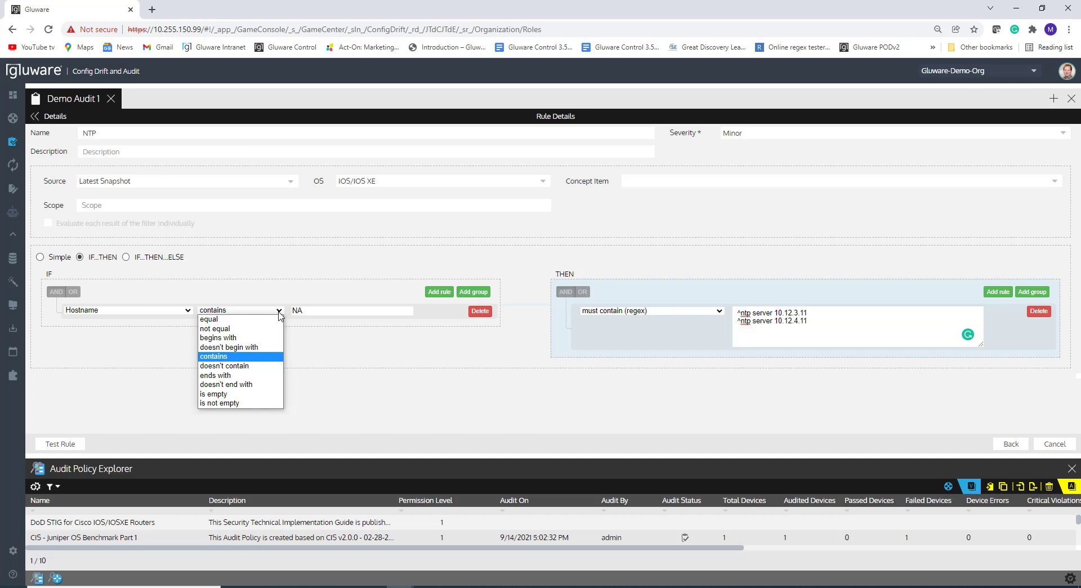
pyautogui.click(318, 311)
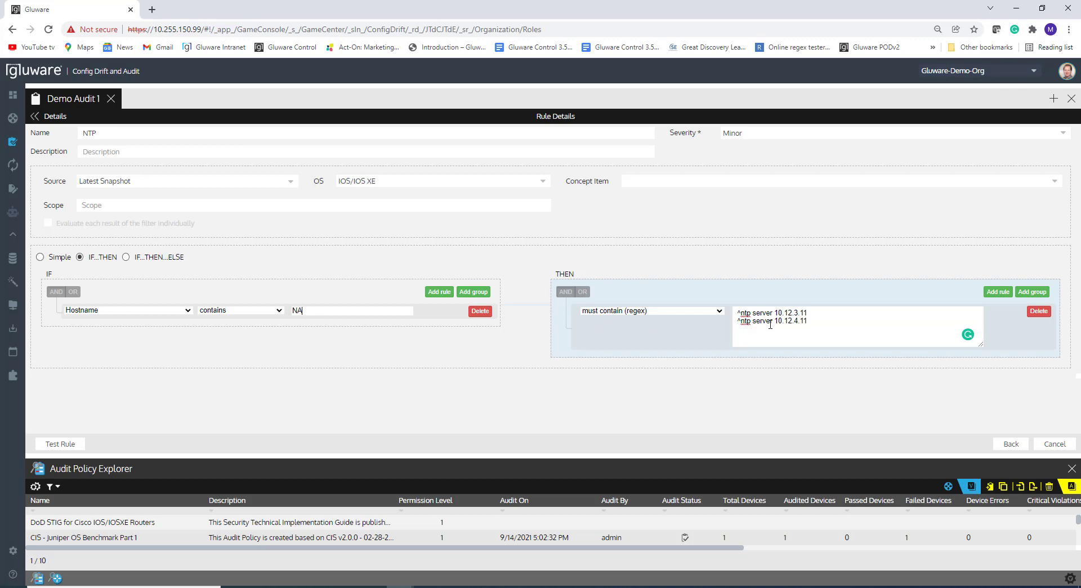
pyautogui.doubleClick(297, 310)
# - Open device csr152-NA from the Device Explorer, enlarge its pane and display its captured configuration
pyautogui.click(72, 448)
pyautogui.moveTo(159, 455); pyautogui.dragTo(197, 311)
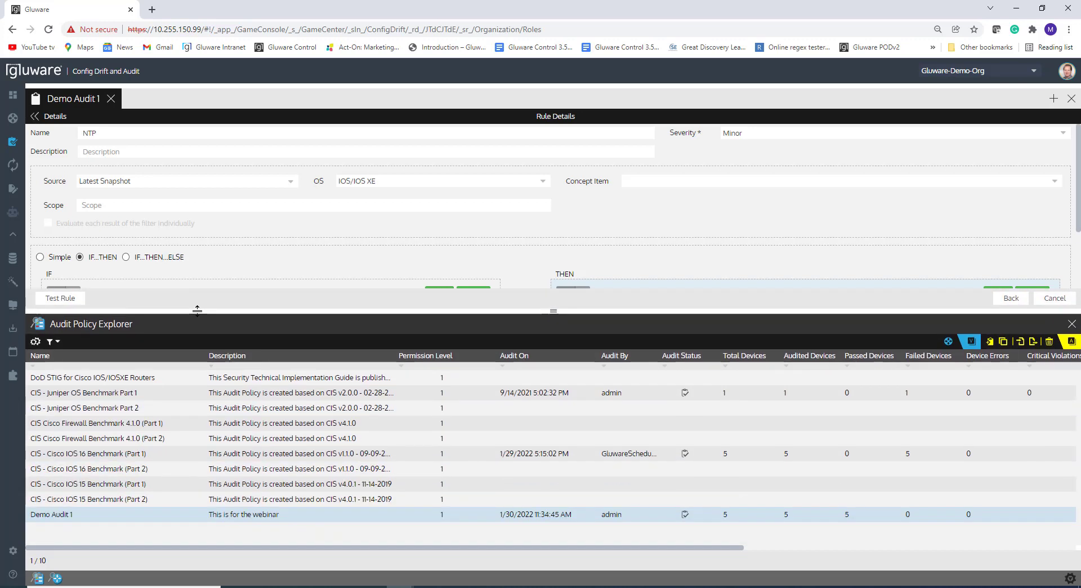
pyautogui.click(56, 578)
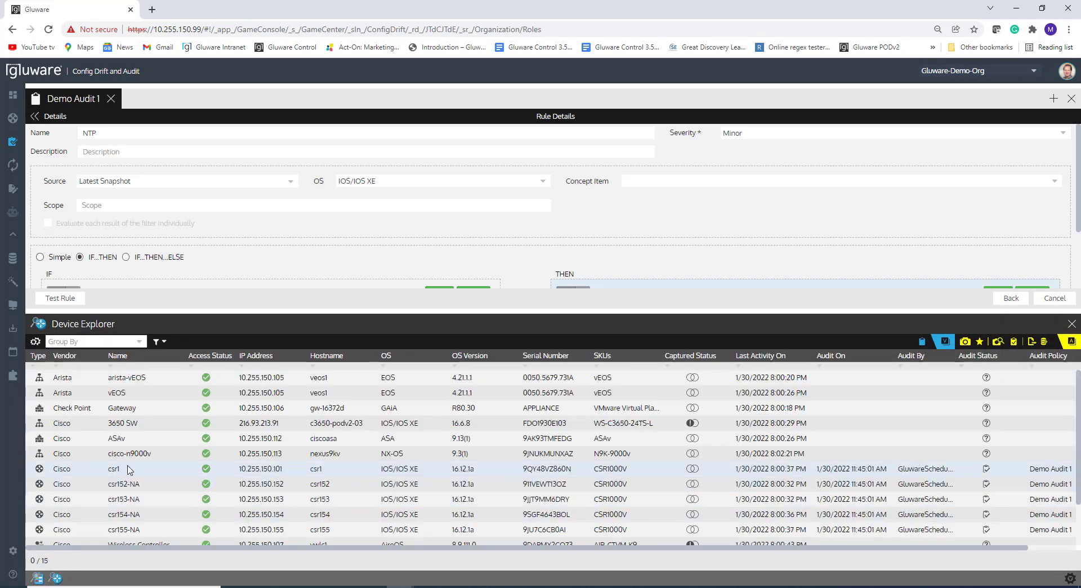
pyautogui.doubleClick(156, 489)
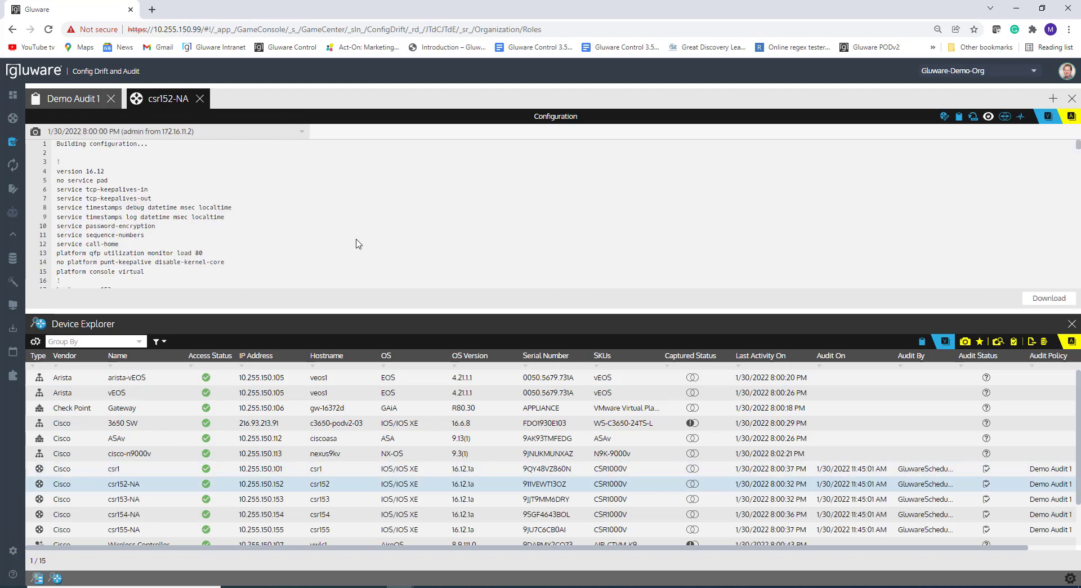
pyautogui.moveTo(353, 308); pyautogui.dragTo(354, 347)
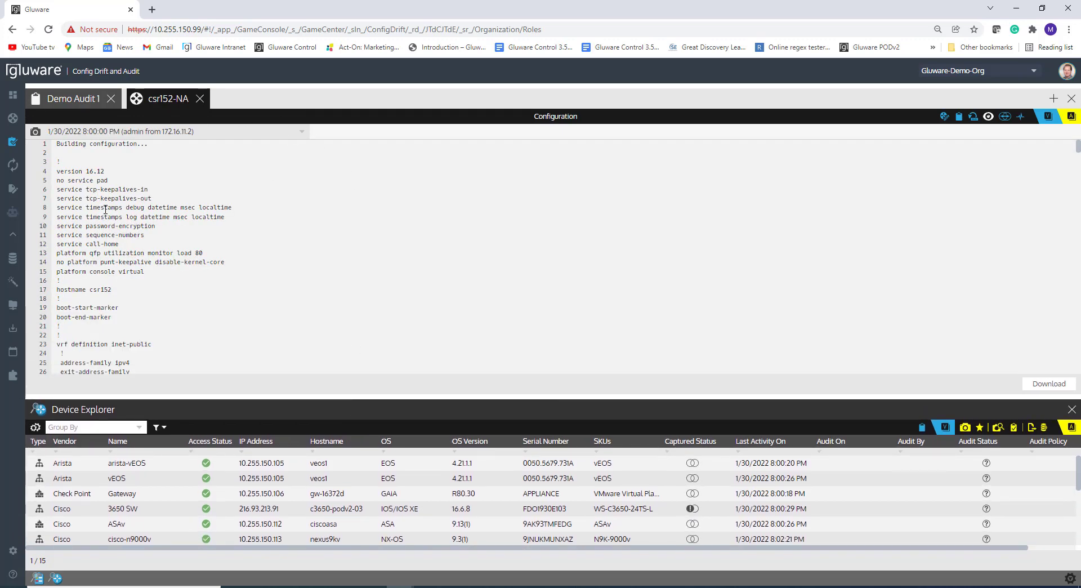
pyautogui.click(944, 117)
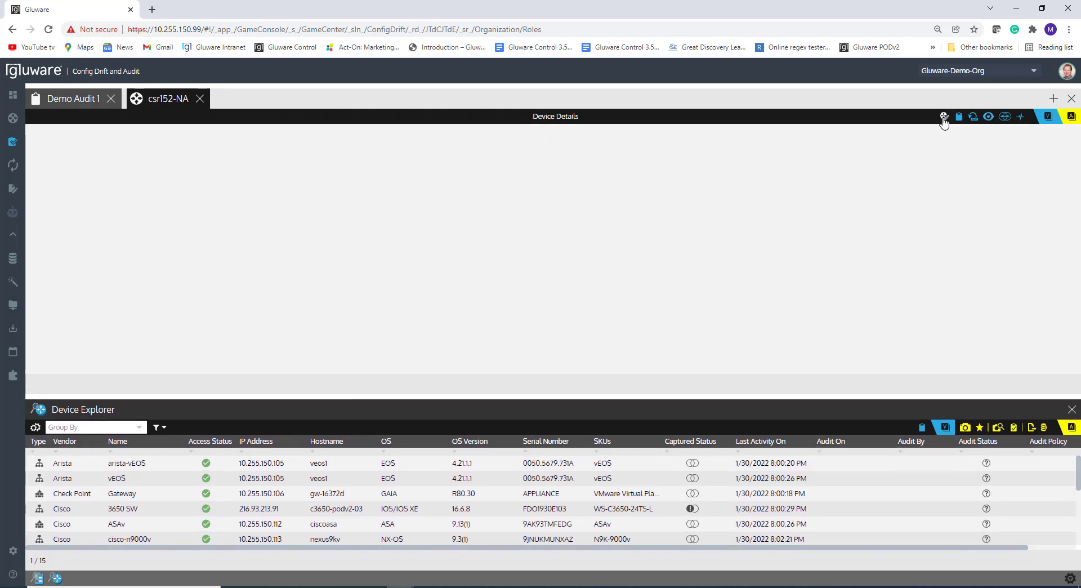
pyautogui.click(989, 118)
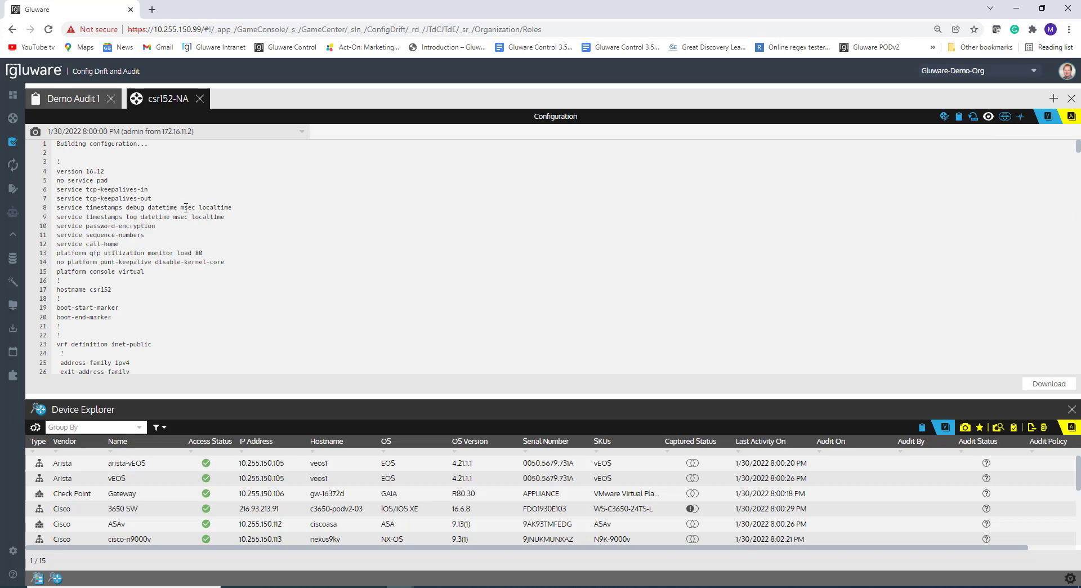
# - Copy the csr152-NA configuration from line 3 through the final end line
pyautogui.moveTo(57, 161); pyautogui.dragTo(100, 370)
pyautogui.scroll(-20, 109, 330)
pyautogui.scroll(-20, 109, 331)
pyautogui.scroll(-3, 107, 331)
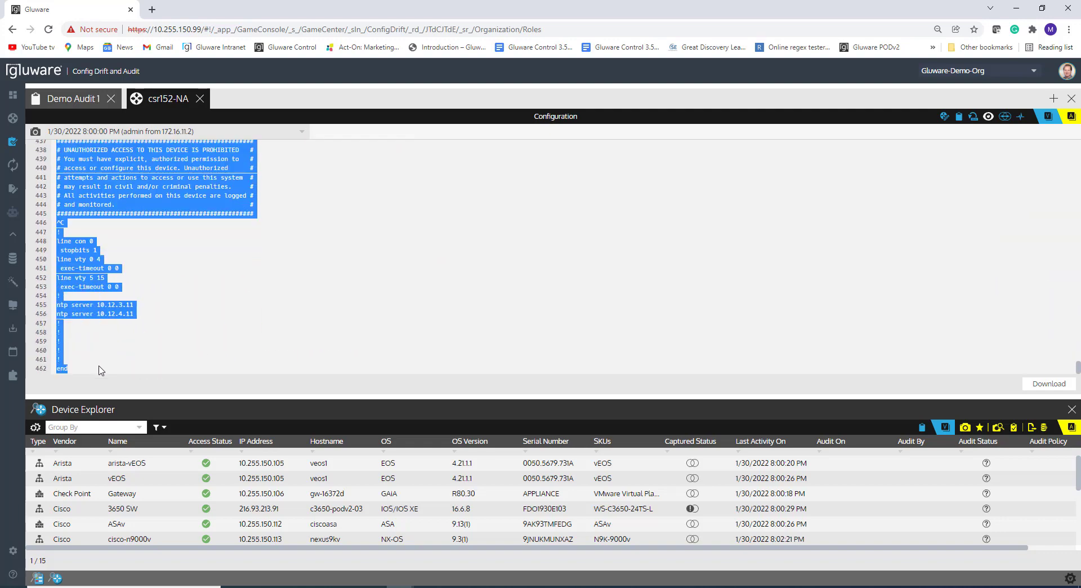
# - Open the rule test for the NTP rule in Demo Audit 1 and paste the copied configuration as test data
pyautogui.click(70, 105)
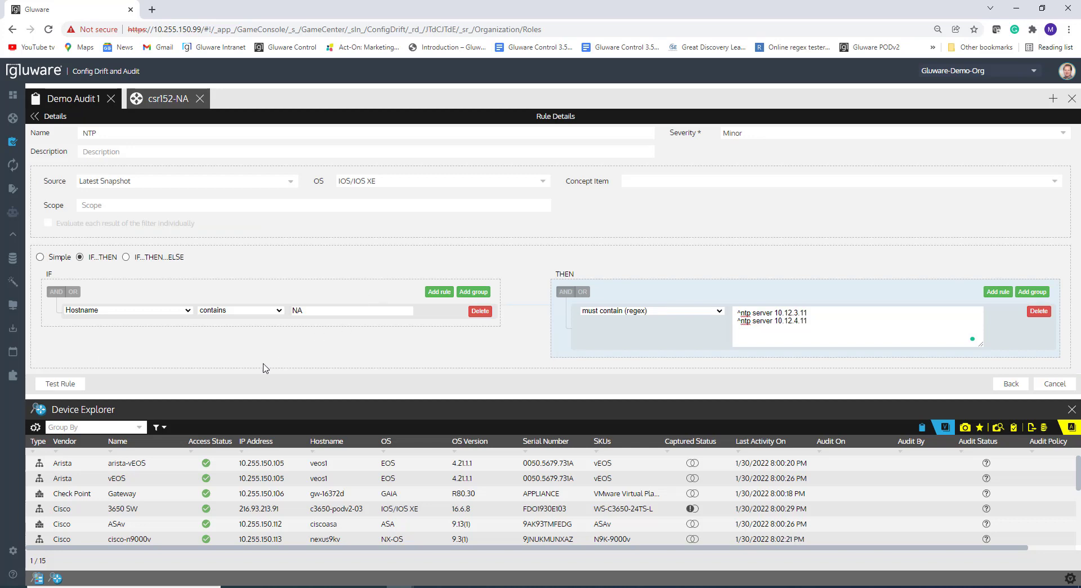
pyautogui.click(70, 385)
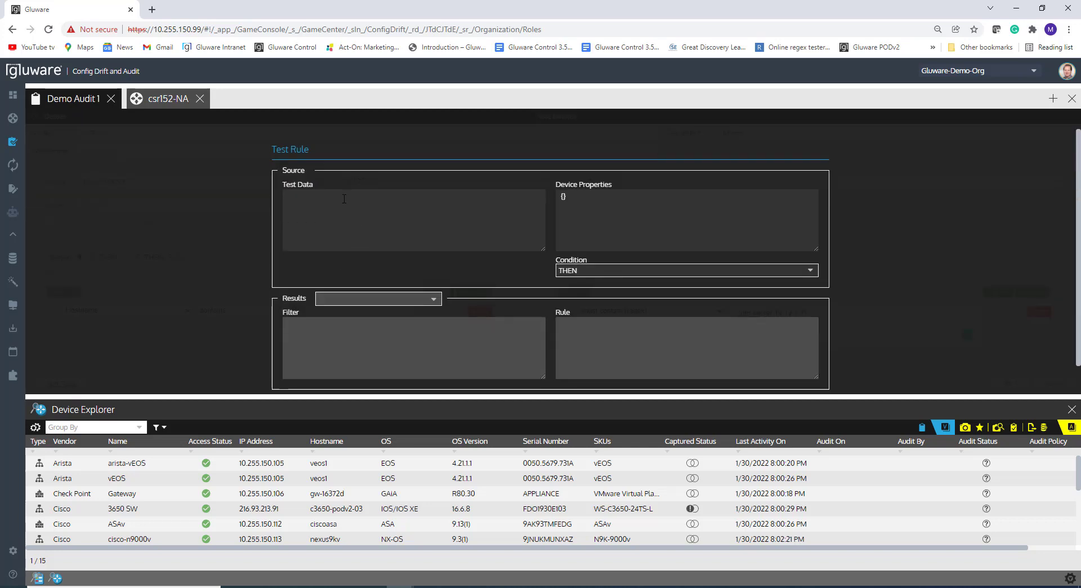
pyautogui.click(344, 198)
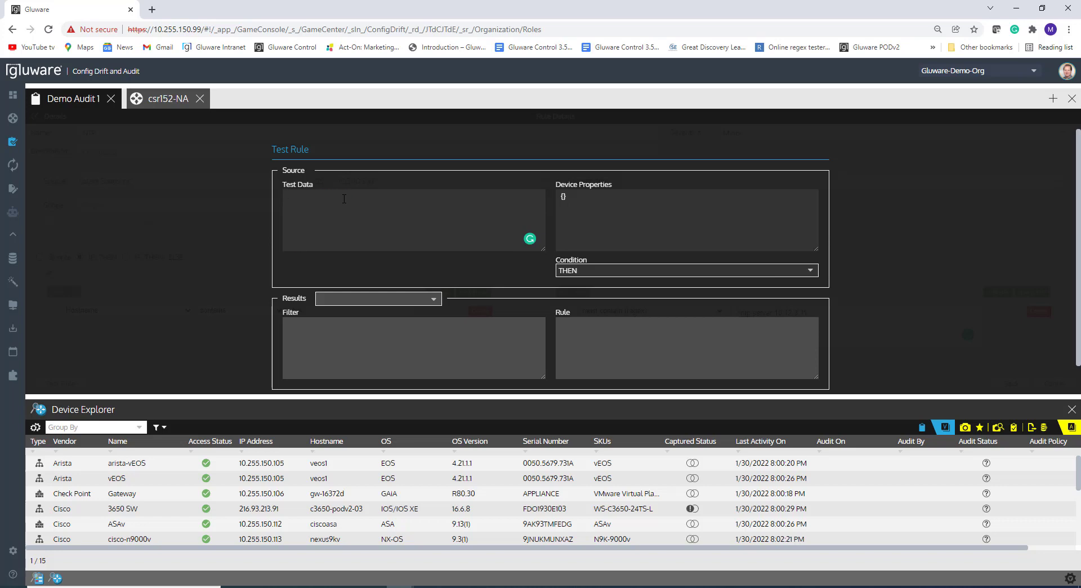
pyautogui.hotkey('ctrl', 'v')
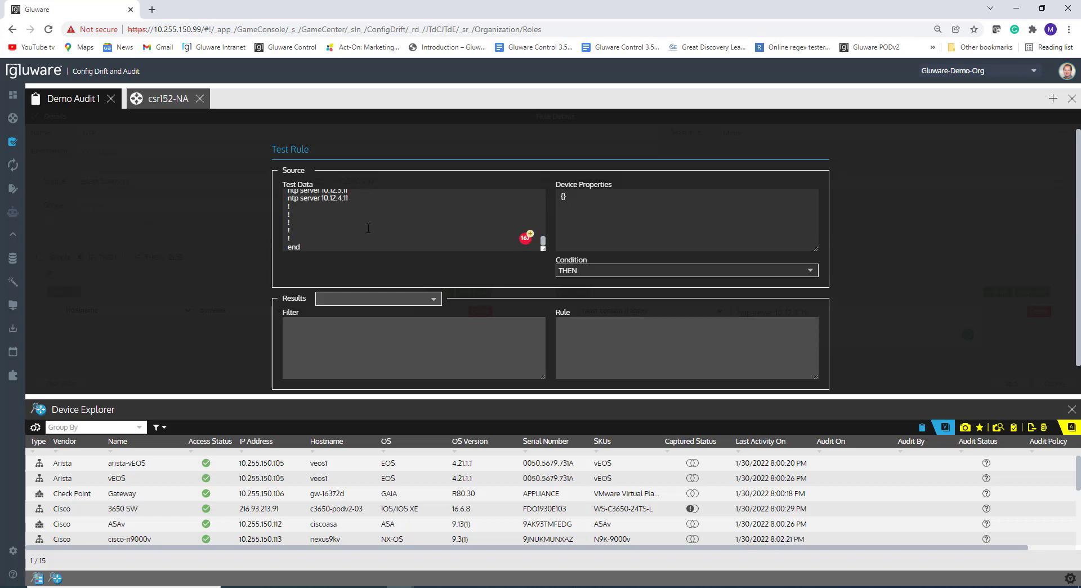
# - Check the ntp server lines in the pasted test data and run the rule test for the THEN condition
pyautogui.scroll(10, 368, 227)
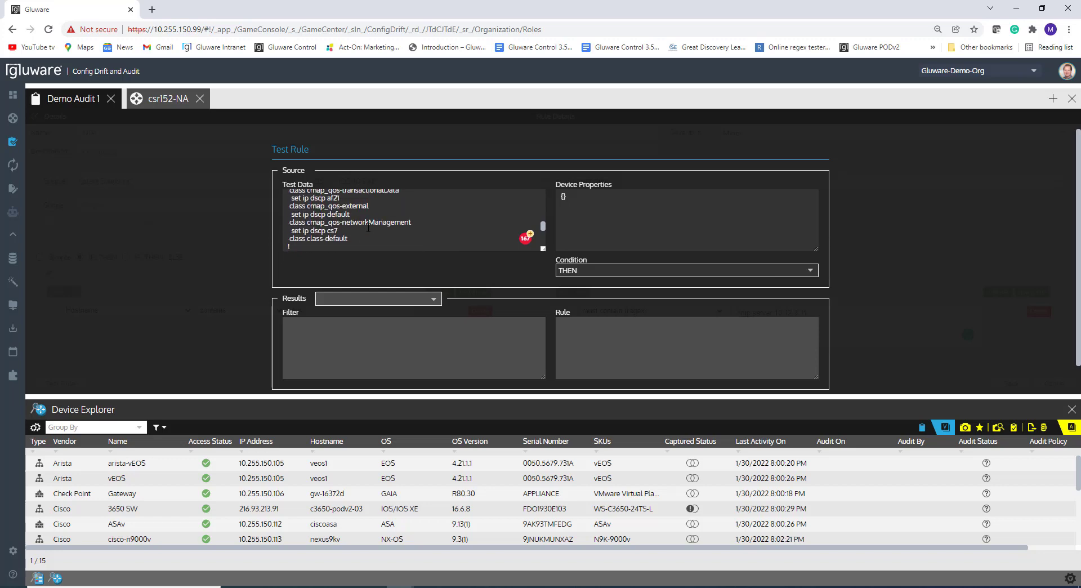
pyautogui.scroll(-10, 368, 227)
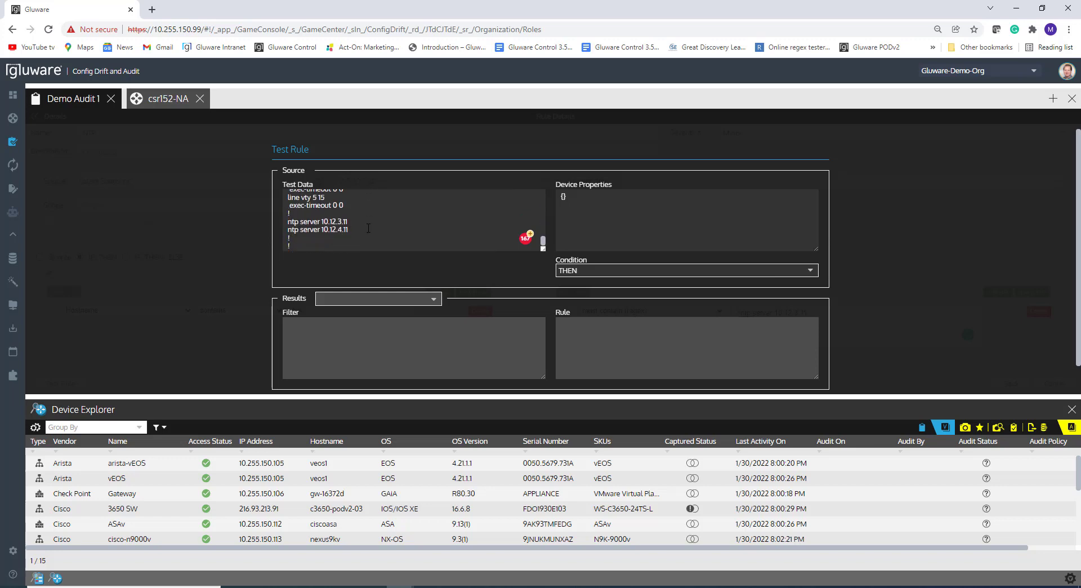
pyautogui.scroll(-2, 368, 227)
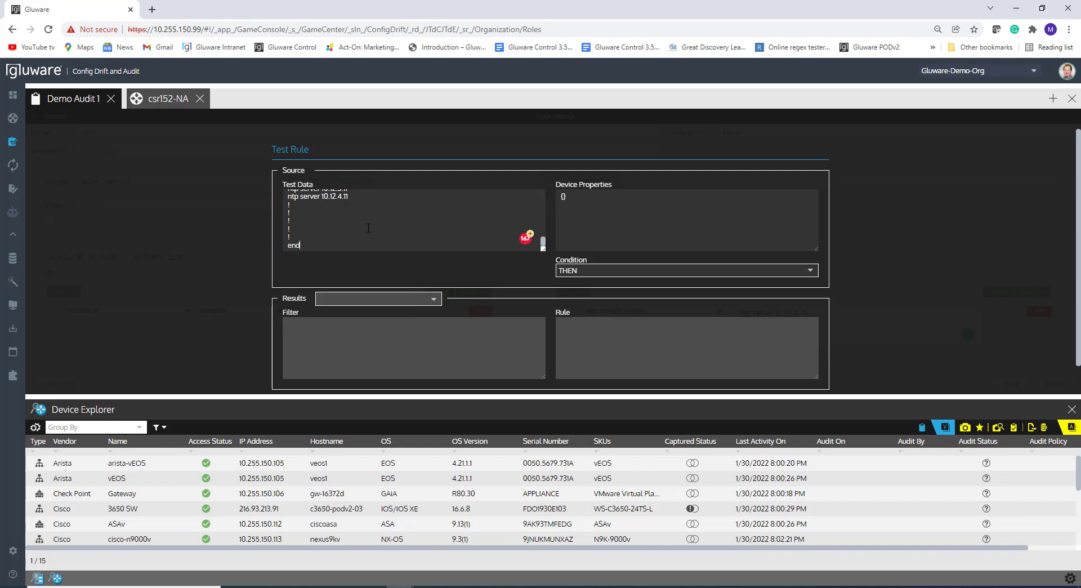
pyautogui.scroll(3, 368, 227)
pyautogui.scroll(-3, 338, 214)
pyautogui.scroll(2, 314, 204)
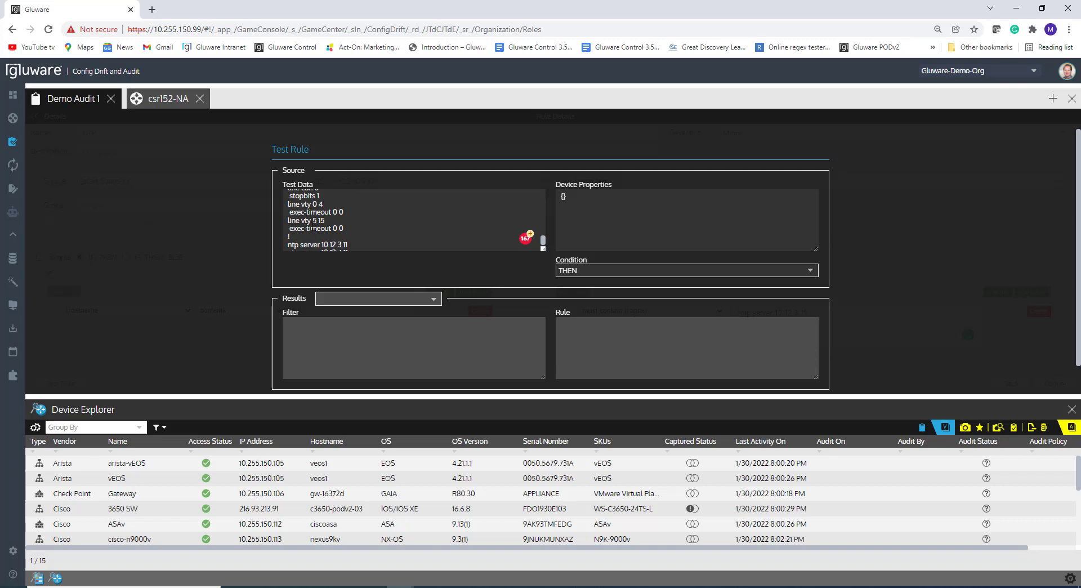
pyautogui.scroll(-1, 961, 332)
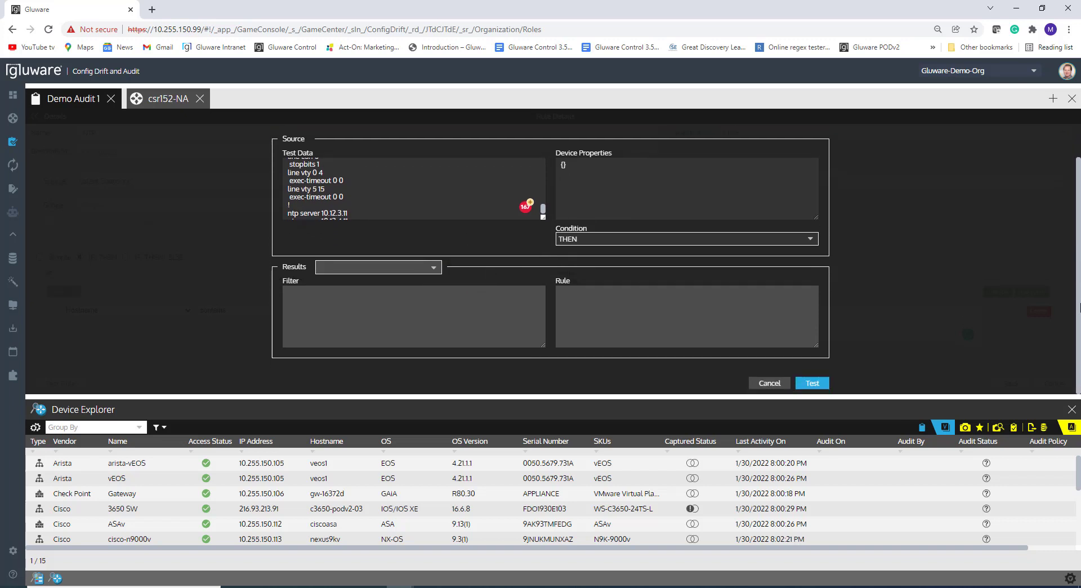
pyautogui.click(806, 385)
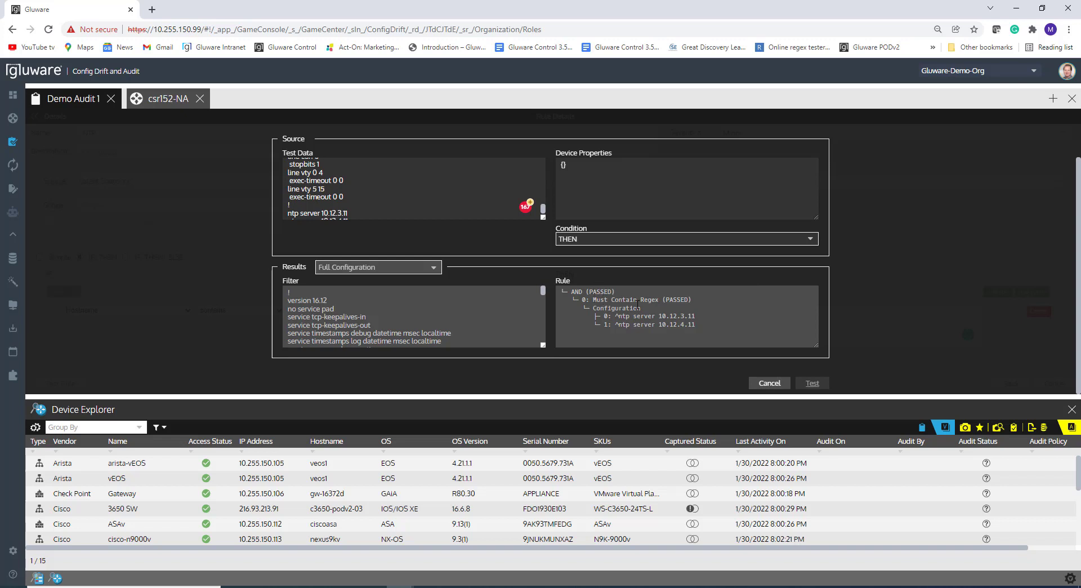
# - Review the ntp server patterns in the rule test results, close the test and return to the Demo Audit 1 policy details
pyautogui.moveTo(613, 316); pyautogui.dragTo(682, 324)
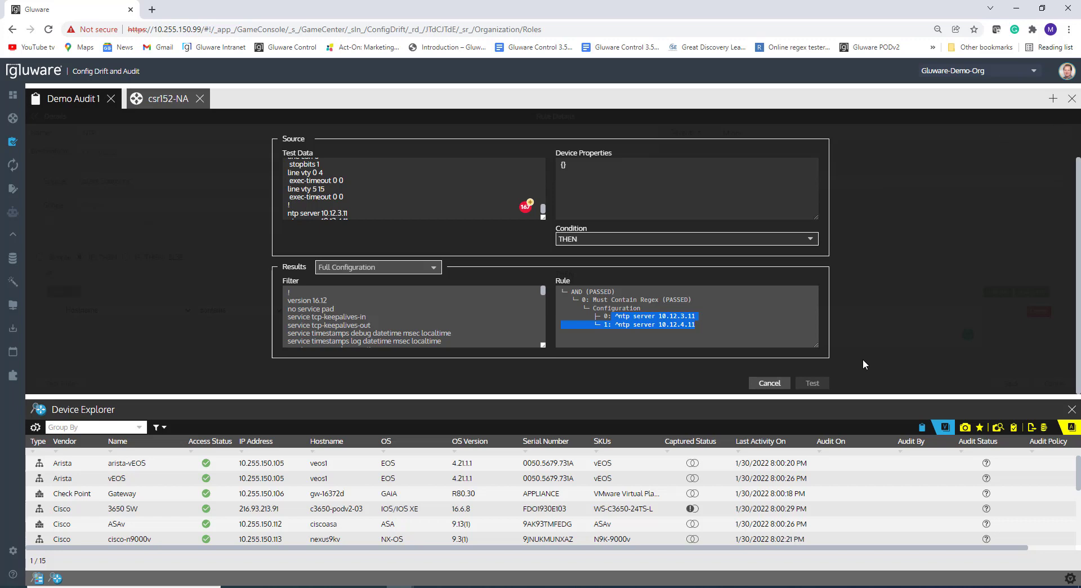
pyautogui.click(757, 383)
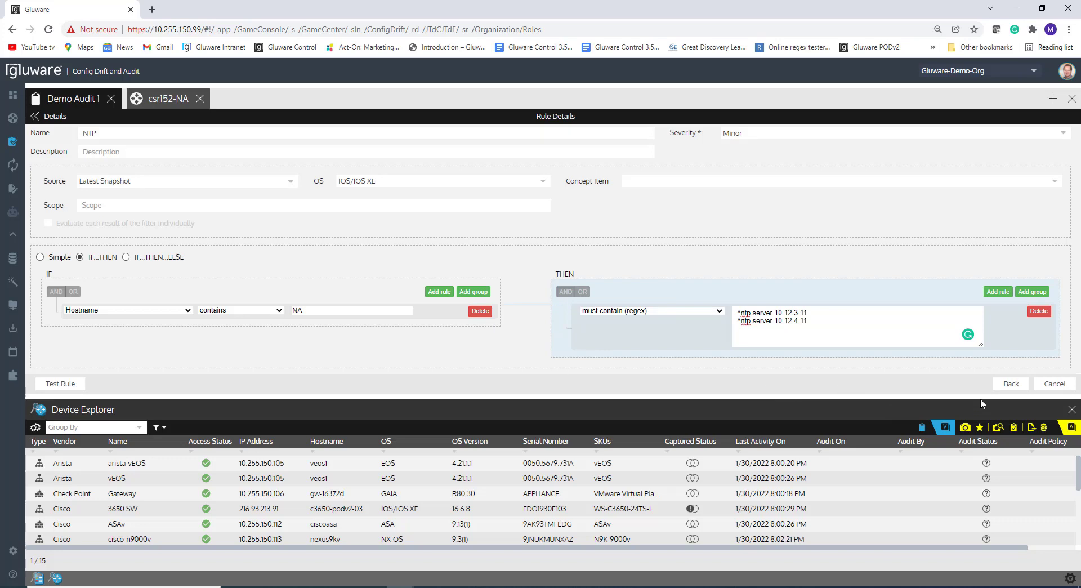
pyautogui.click(1012, 384)
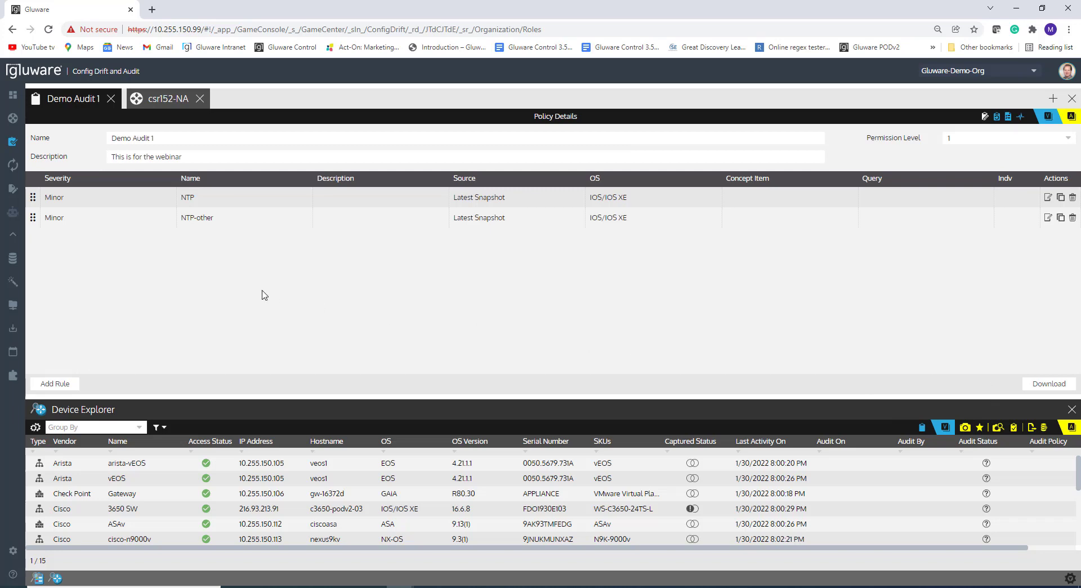
# - Open the NTP-other rule in an enlarged pane and examine the ntp server patterns of its THEN and ELSE conditions
pyautogui.click(1048, 218)
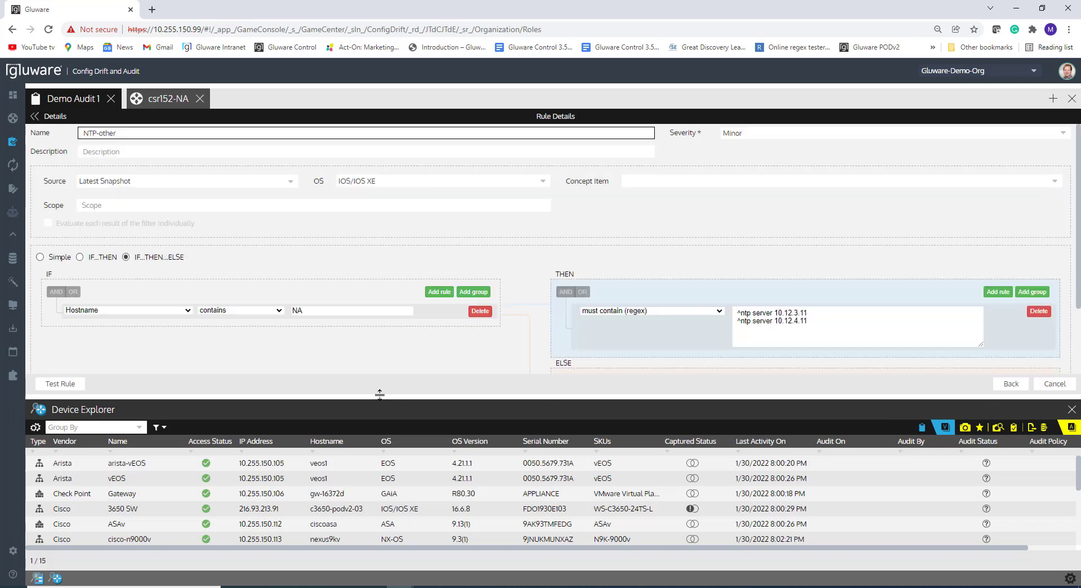
pyautogui.moveTo(379, 393); pyautogui.dragTo(372, 513)
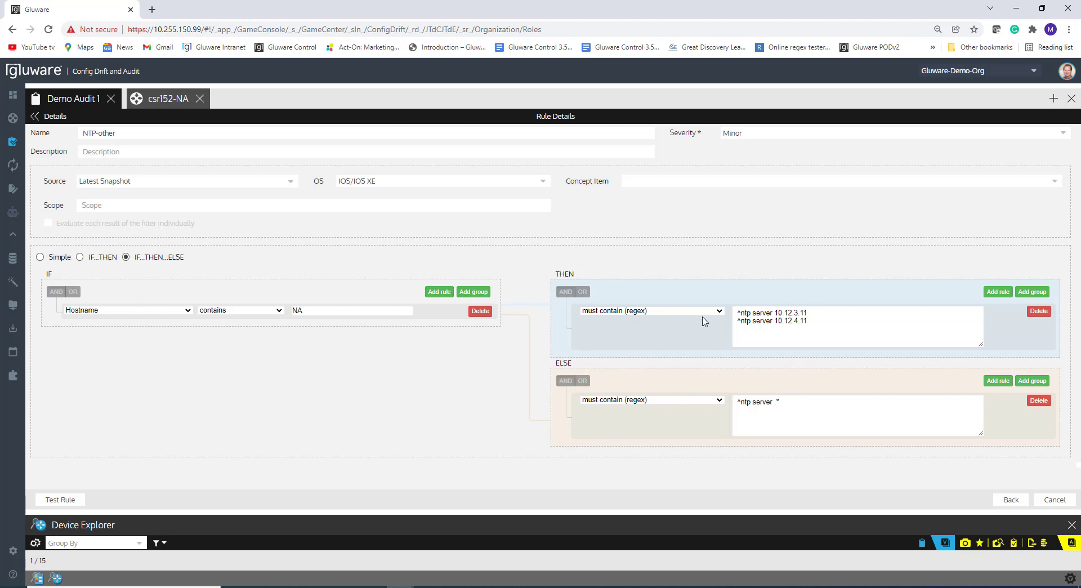
pyautogui.moveTo(739, 314); pyautogui.dragTo(828, 322)
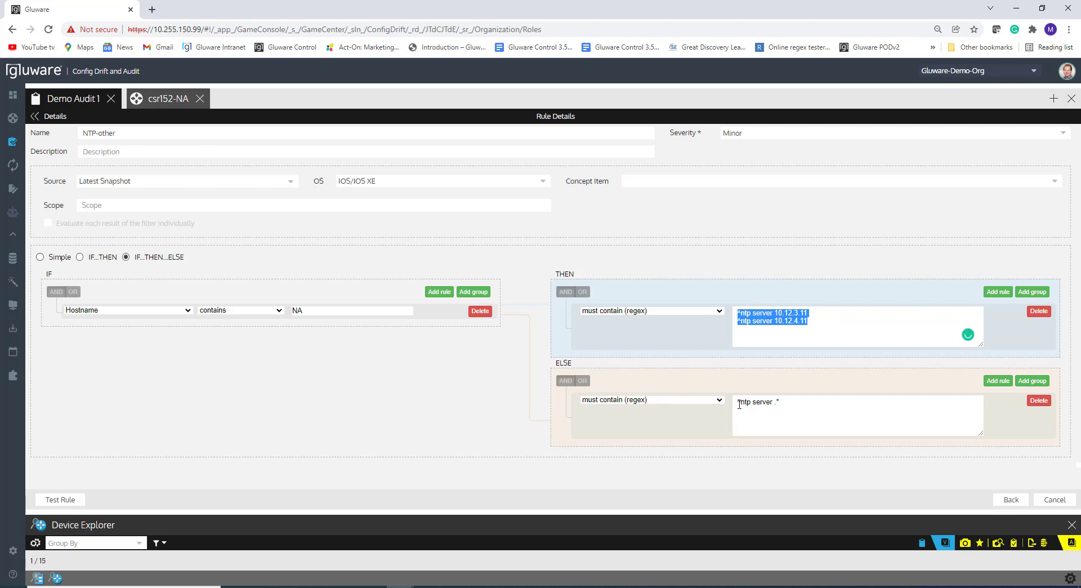
pyautogui.moveTo(738, 402); pyautogui.dragTo(806, 401)
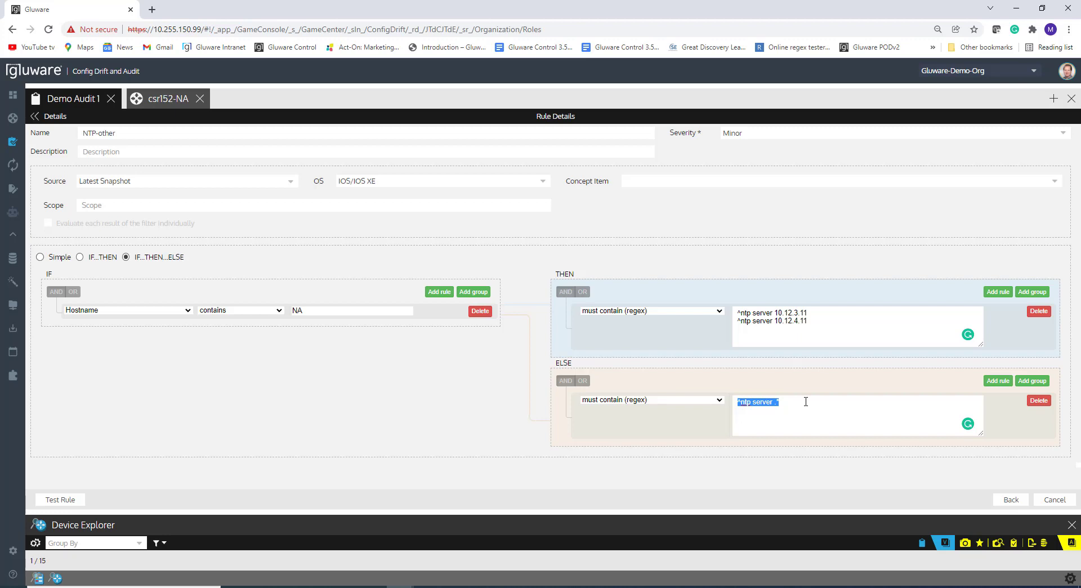
pyautogui.click(806, 401)
pyautogui.moveTo(775, 404); pyautogui.dragTo(784, 405)
# - Open the rule test for NTP-other and run it on the existing test data for the THEN condition
pyautogui.click(61, 501)
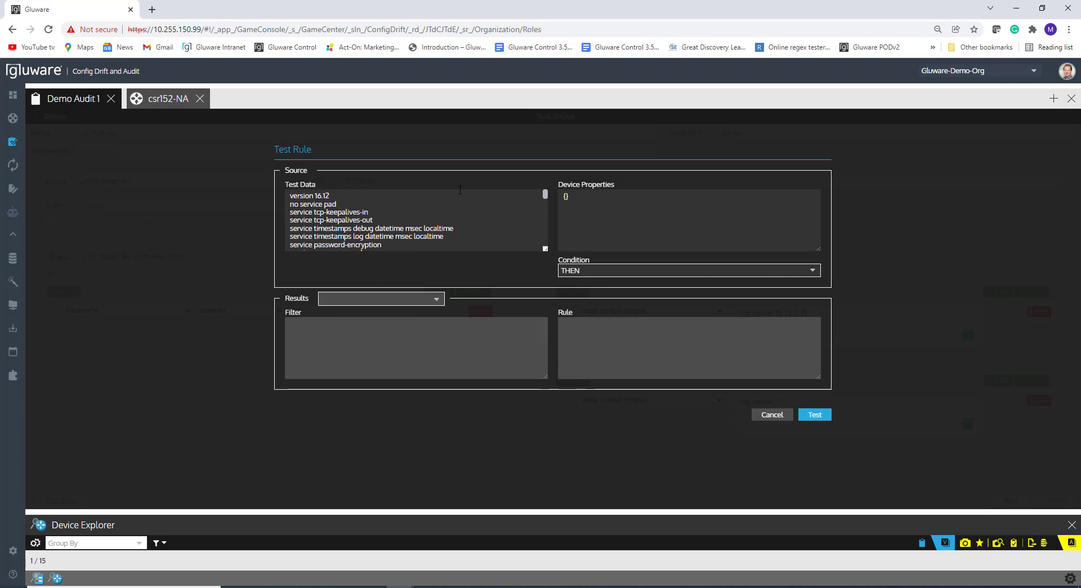
pyautogui.click(617, 275)
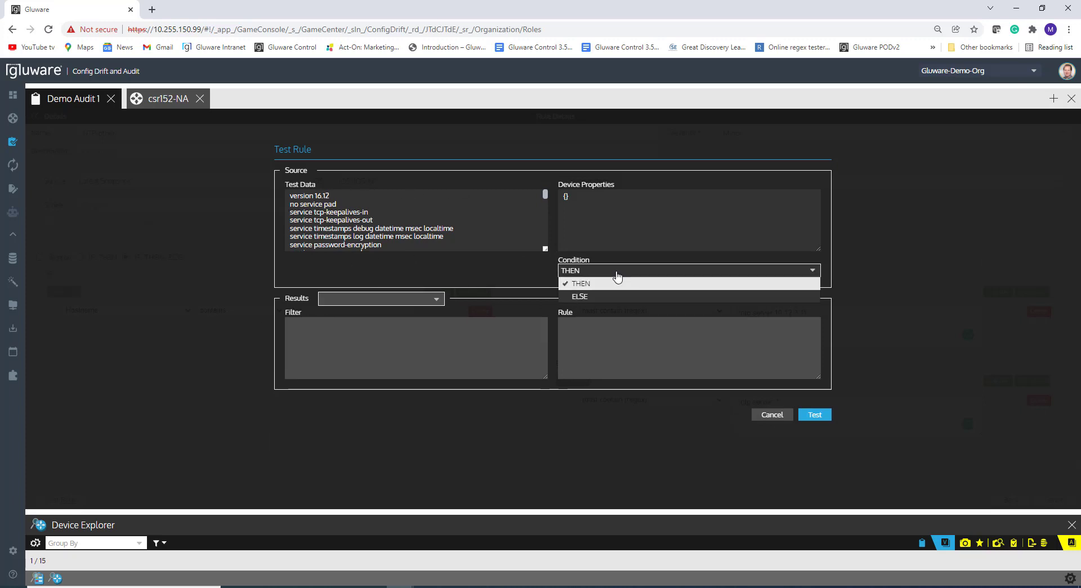
pyautogui.click(817, 416)
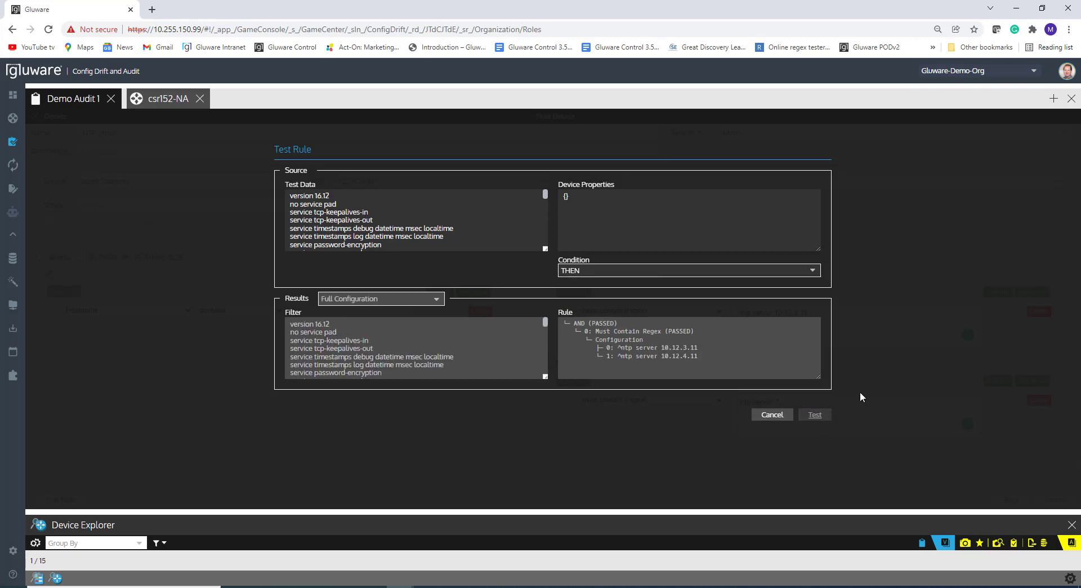
# - Run the NTP-other rule test for the ELSE condition, review the pattern in the results and close the test
pyautogui.click(596, 272)
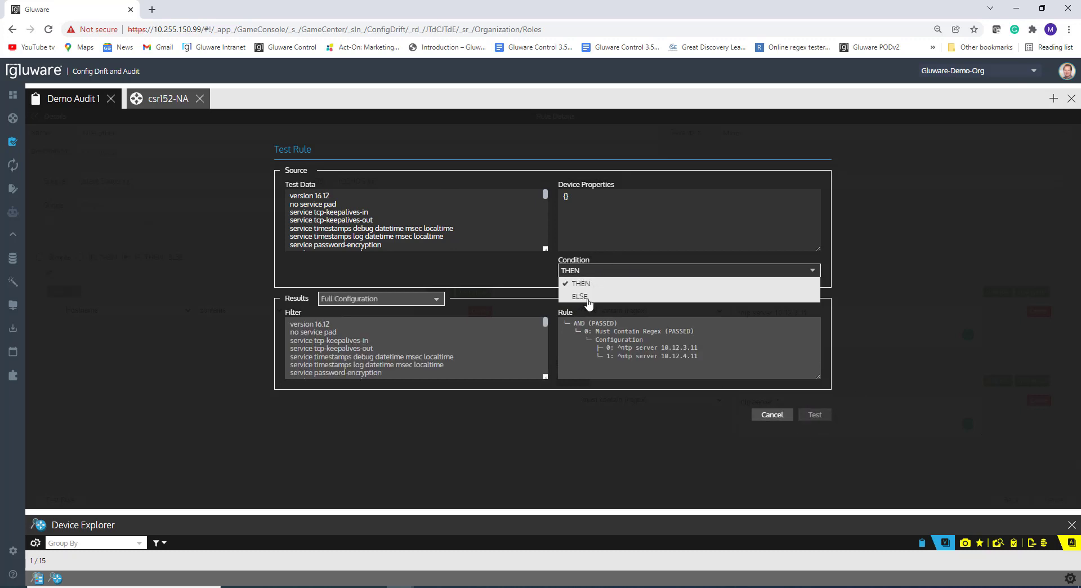
pyautogui.click(589, 297)
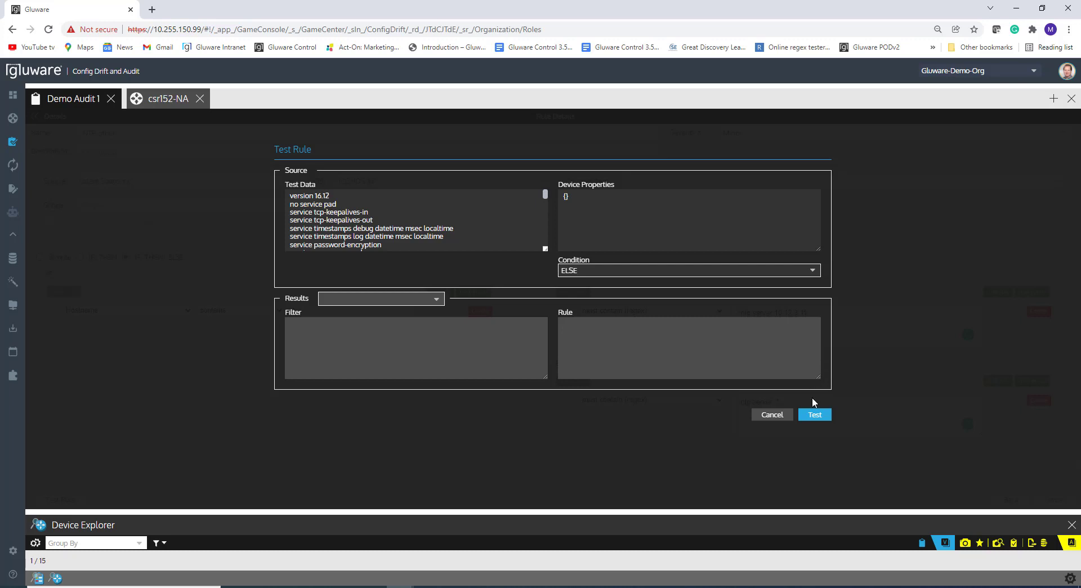
pyautogui.click(814, 415)
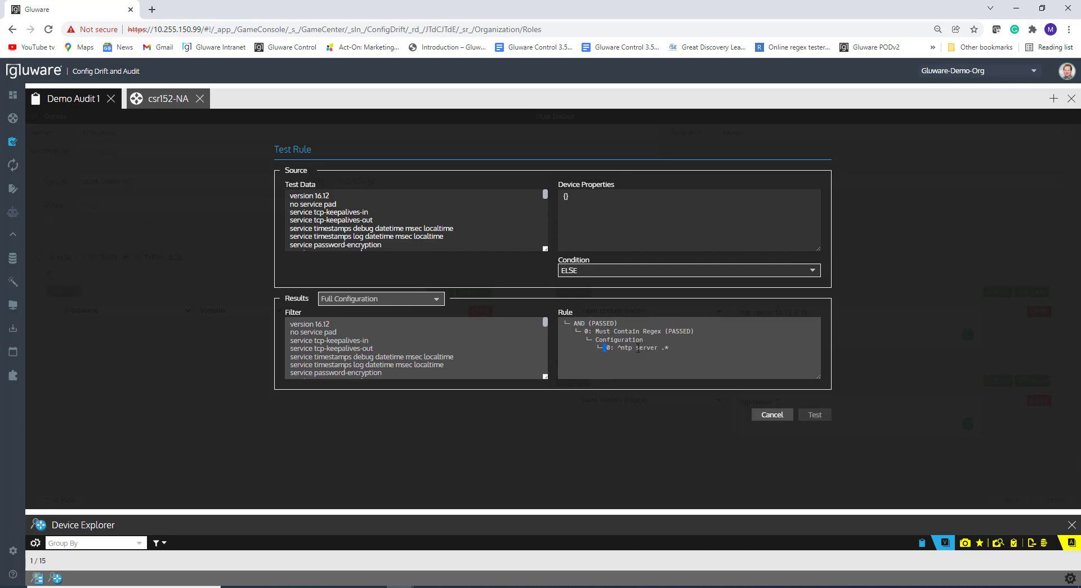
pyautogui.moveTo(603, 348); pyautogui.dragTo(689, 354)
pyautogui.click(760, 415)
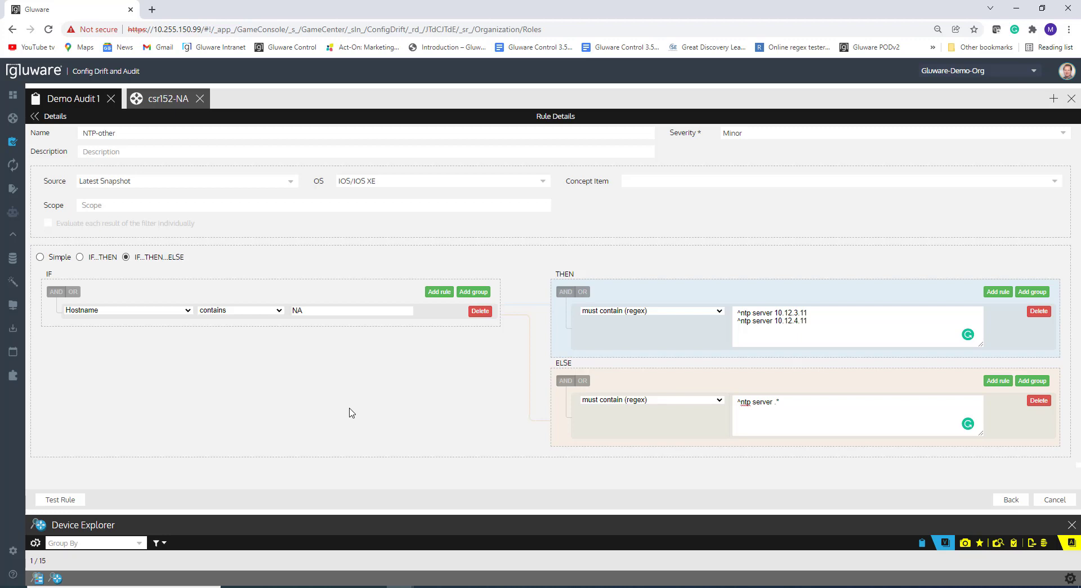
# - Check the available severity levels for the NTP-other rule and return to the Demo Audit 1 policy details
pyautogui.click(751, 136)
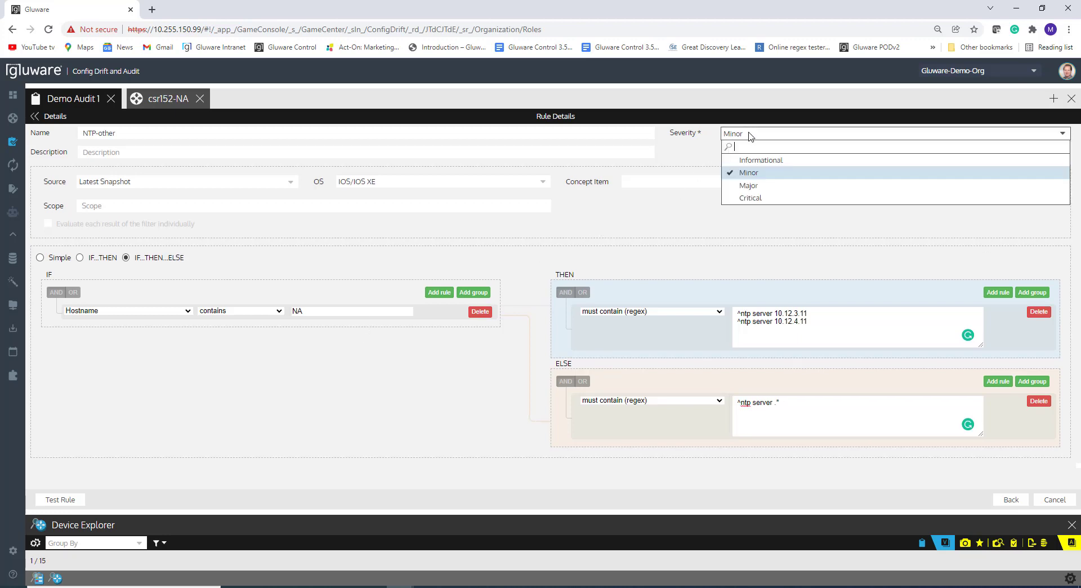
pyautogui.click(693, 143)
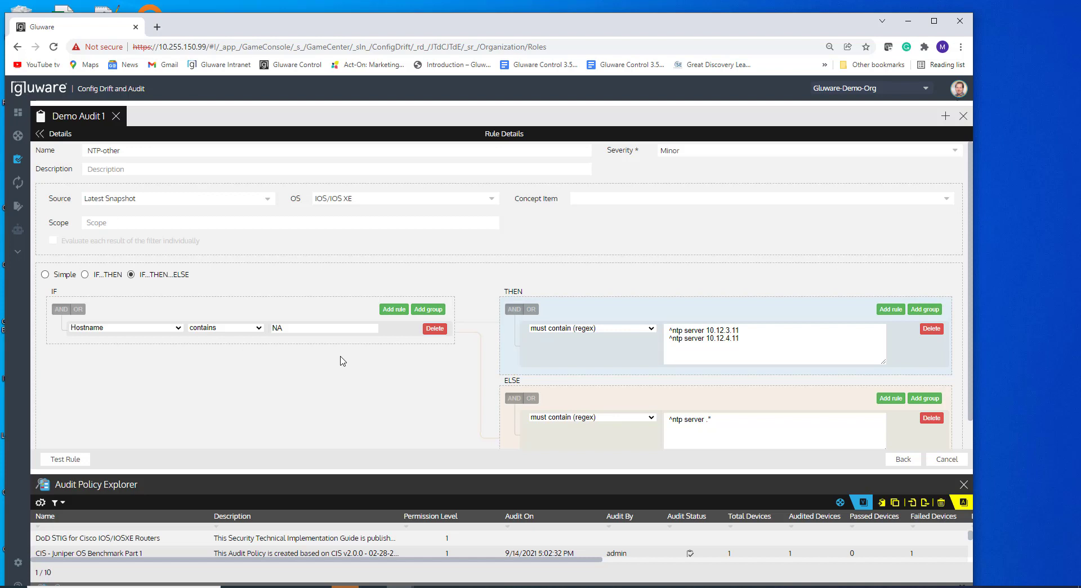
pyautogui.click(59, 135)
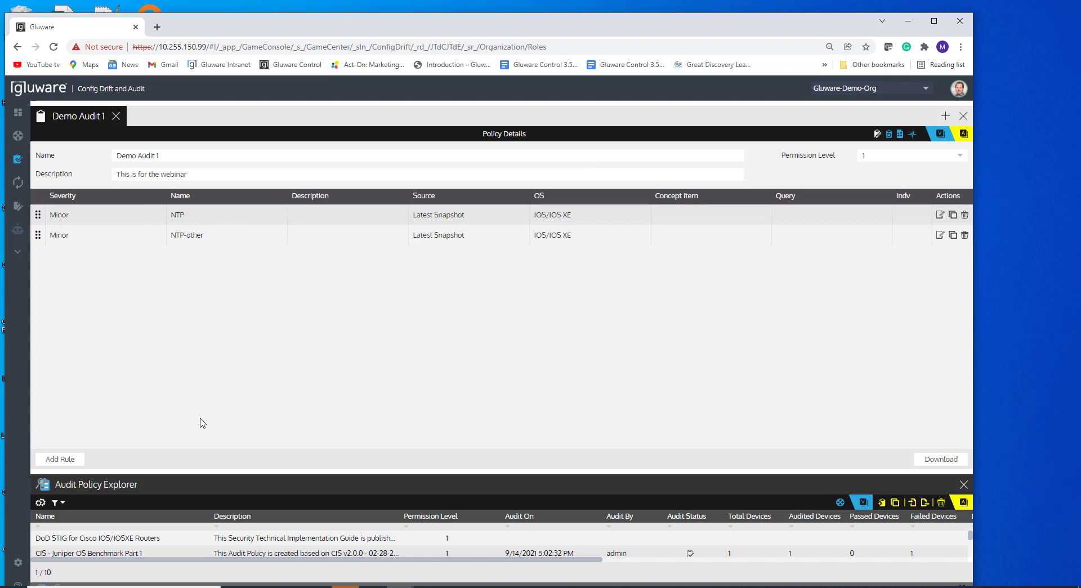
# - Open CIS - Cisco IOS 16 Benchmark (Part 1) from the Audit Policy Explorer, enlarge its pane and display its policy details
pyautogui.moveTo(198, 472); pyautogui.dragTo(200, 336)
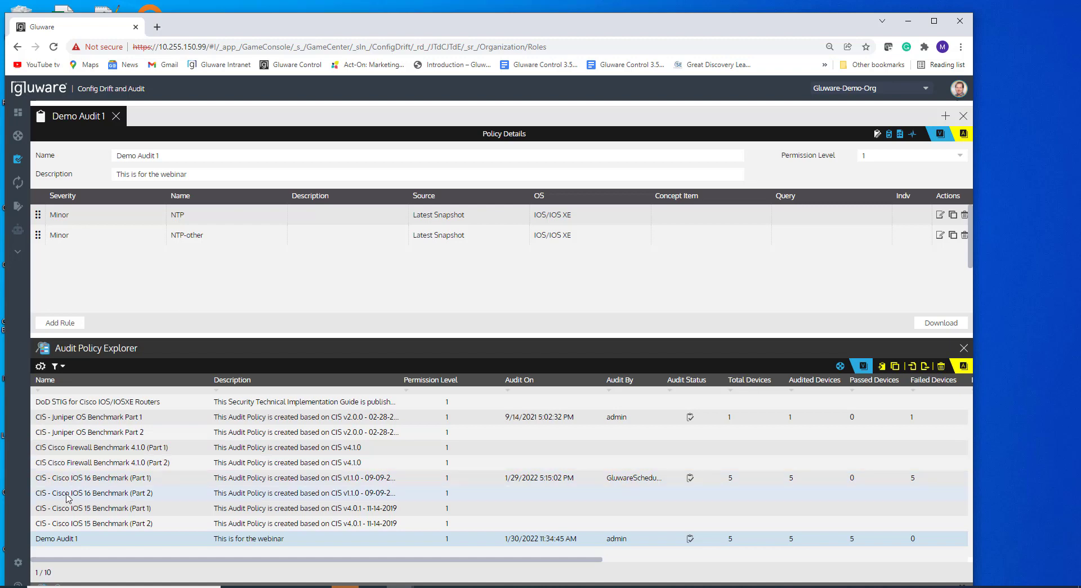
pyautogui.doubleClick(76, 479)
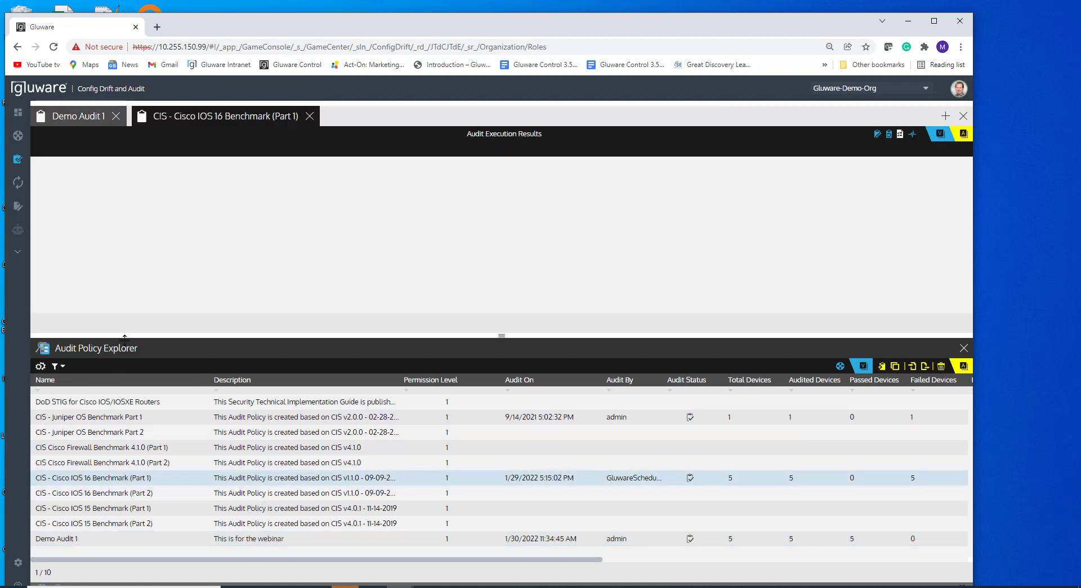
pyautogui.moveTo(125, 337); pyautogui.dragTo(125, 442)
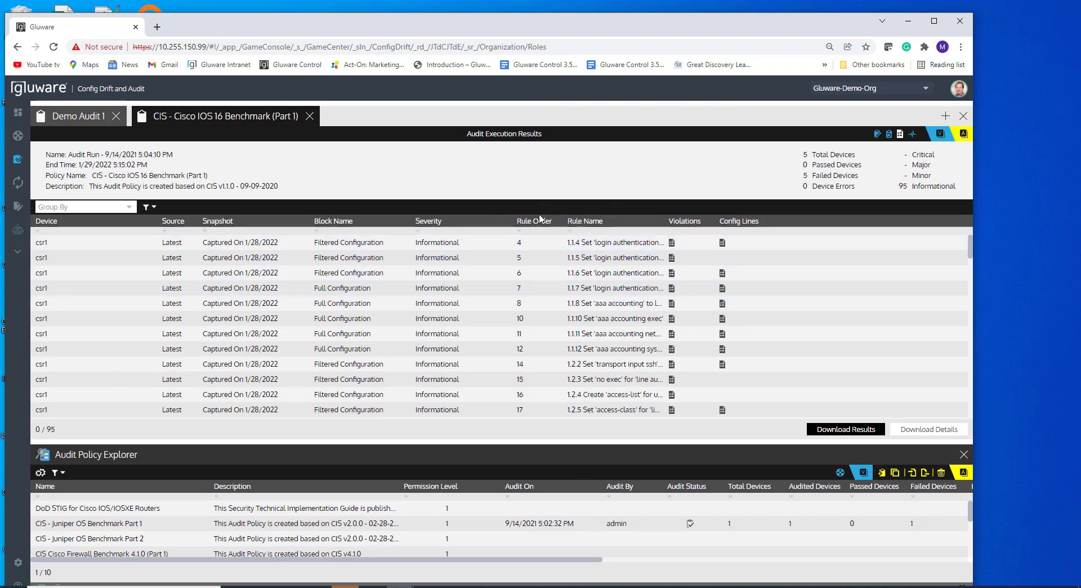
pyautogui.click(877, 135)
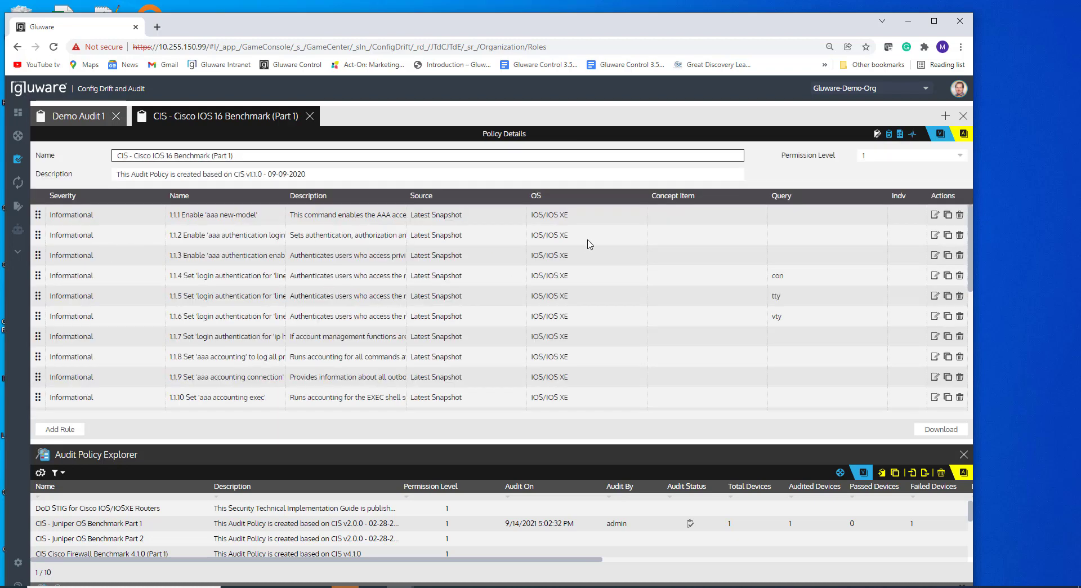
# - View the rule details of 1.1.1 Enable 'aaa new-model' and close the CIS - Cisco IOS 16 Benchmark (Part 1) policy
pyautogui.click(935, 214)
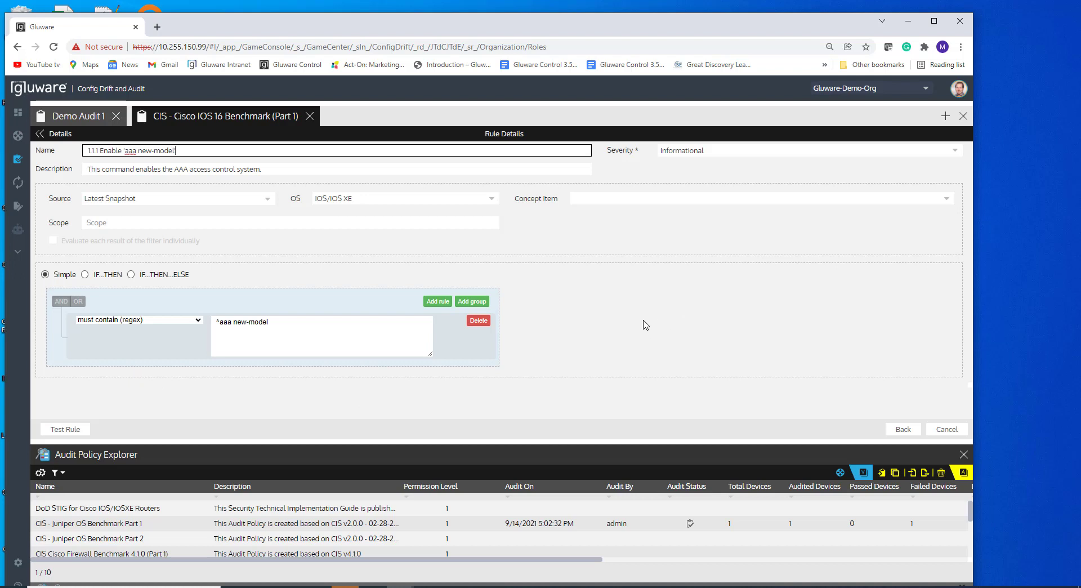
pyautogui.click(309, 117)
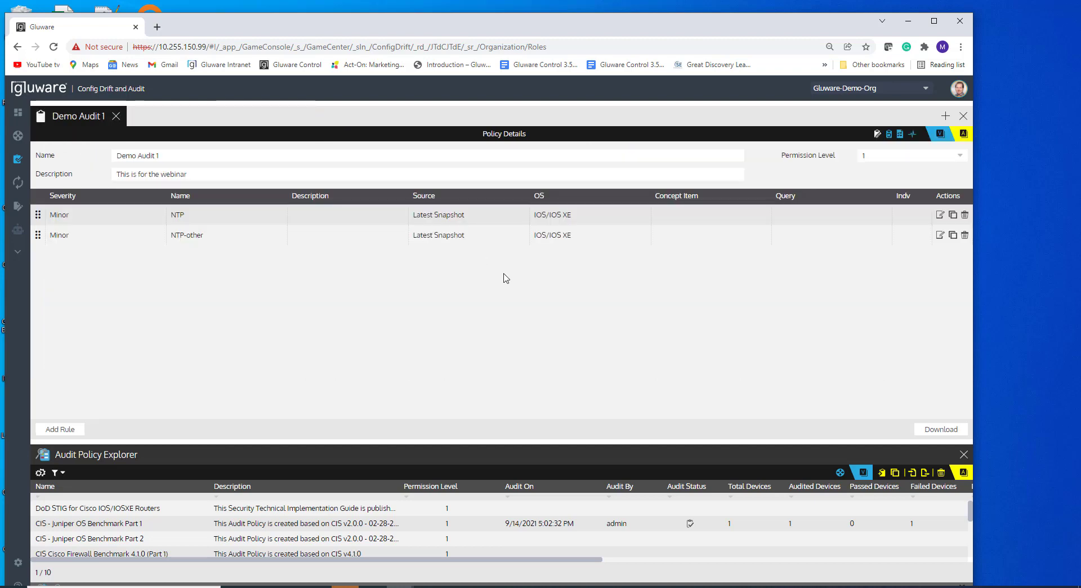
# - Enlarge the Audit Policy Explorer to show the full policy list and select CIS - Cisco IOS 16 Benchmark (Part 1)
pyautogui.moveTo(507, 450); pyautogui.dragTo(507, 385)
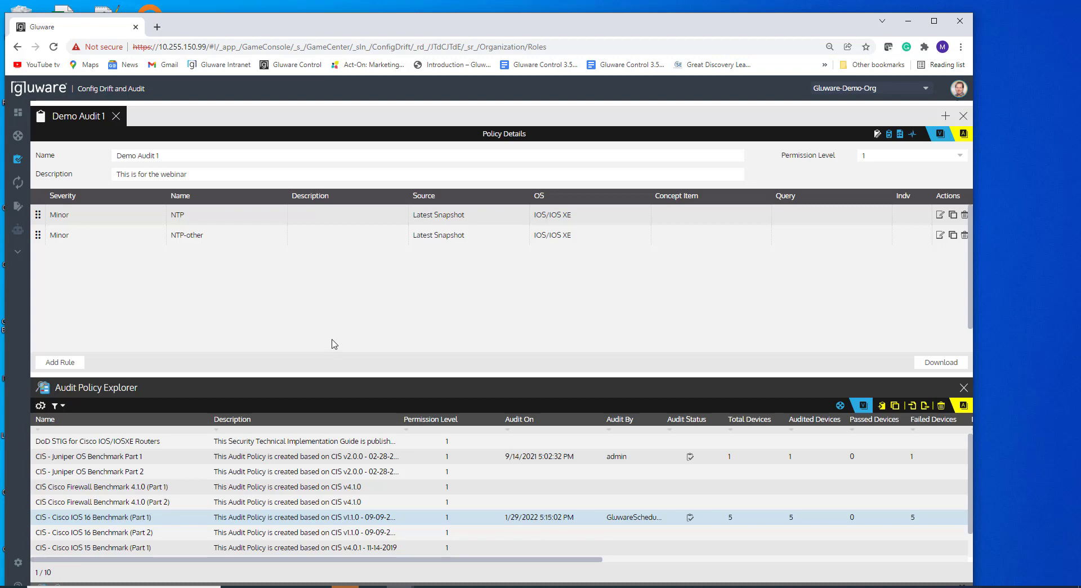
pyautogui.moveTo(327, 375); pyautogui.dragTo(327, 342)
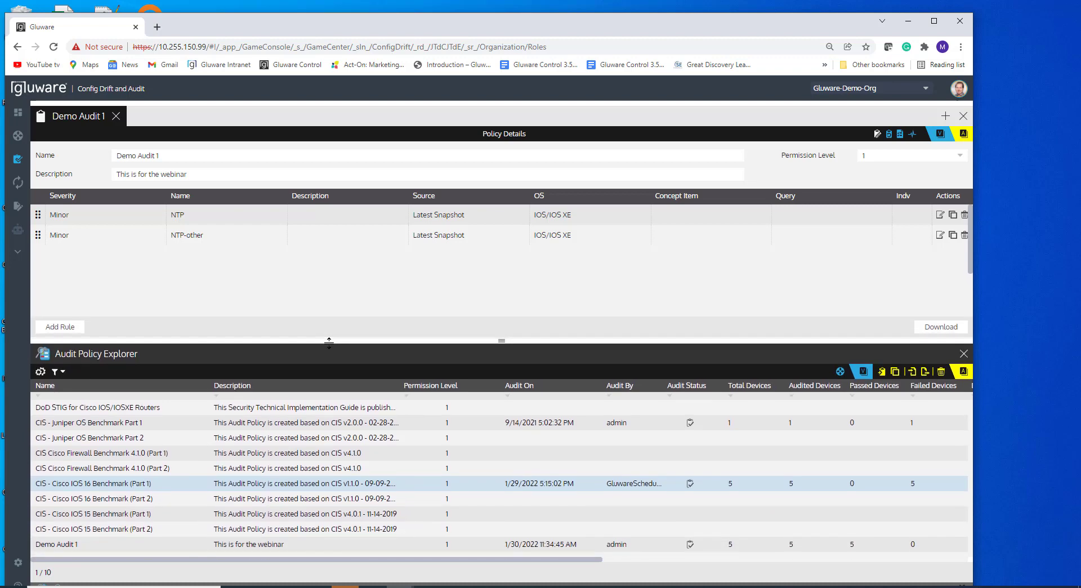
pyautogui.click(96, 490)
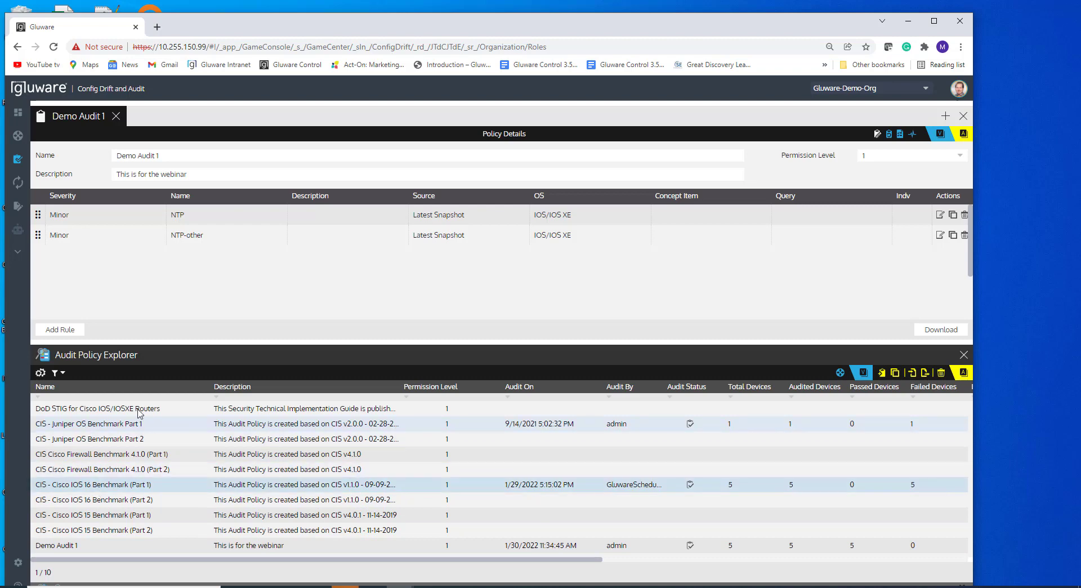